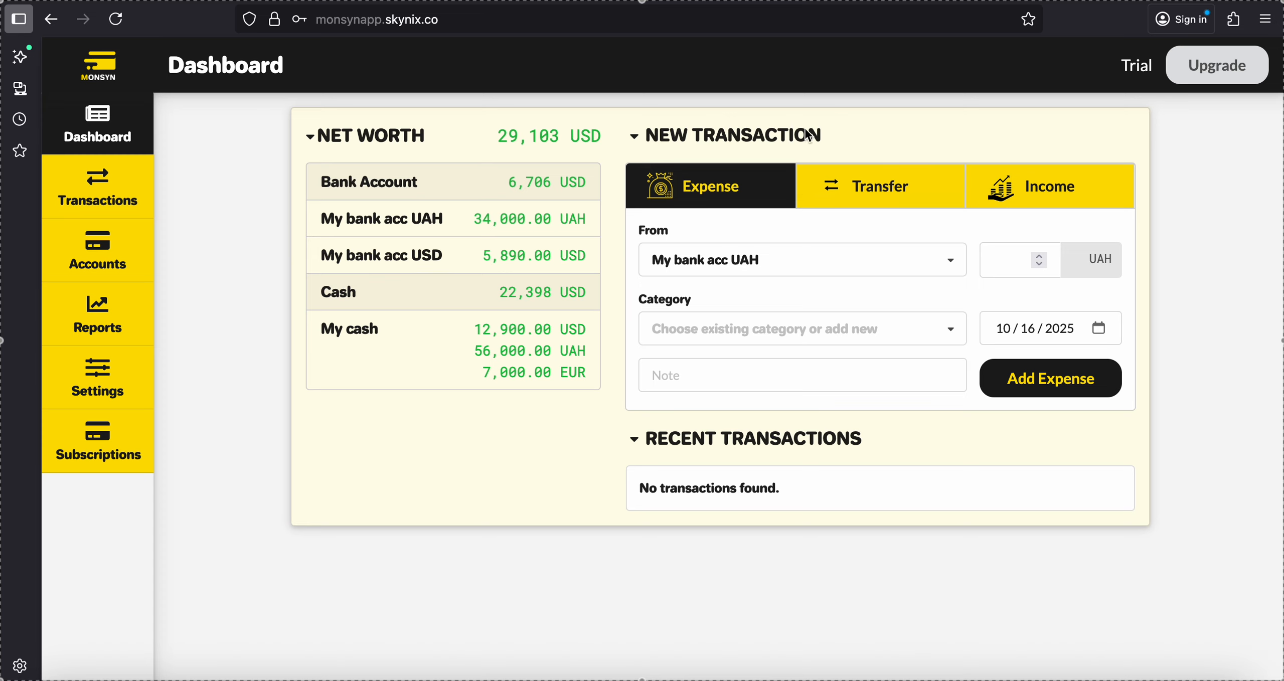
- Review the dashboard's Transfer and Income transaction forms and its recent transactions section
left_click(854, 194)
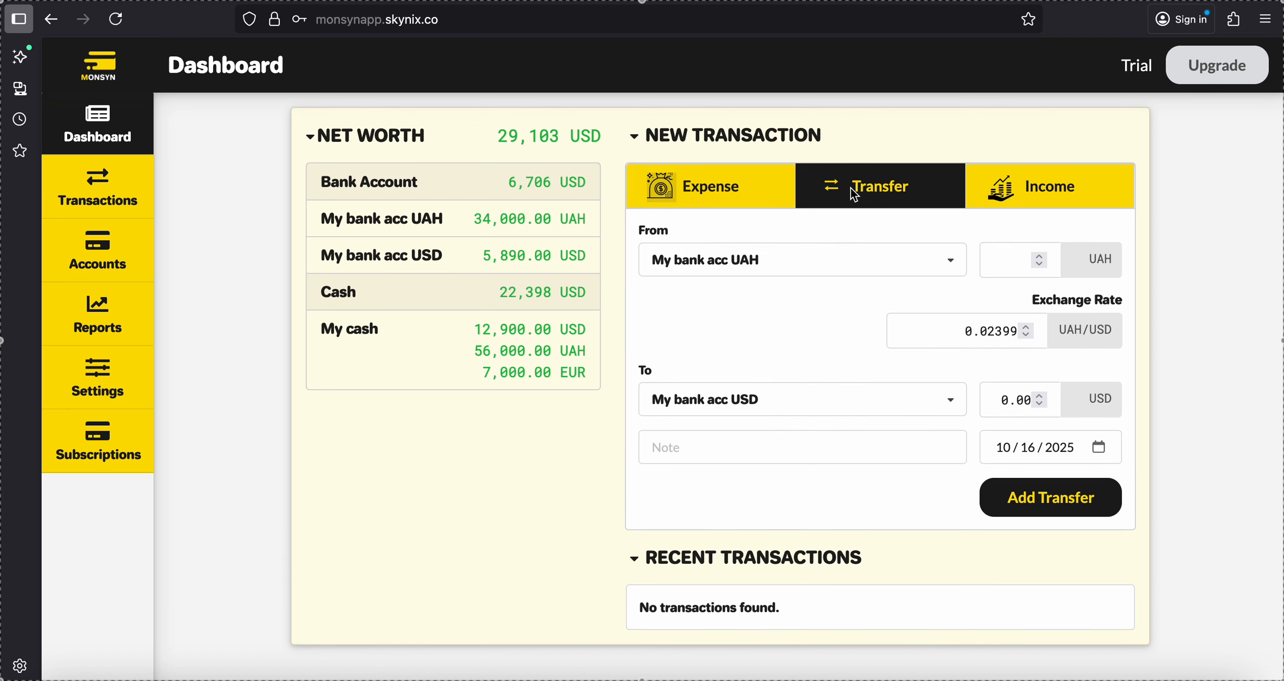
left_click(1018, 200)
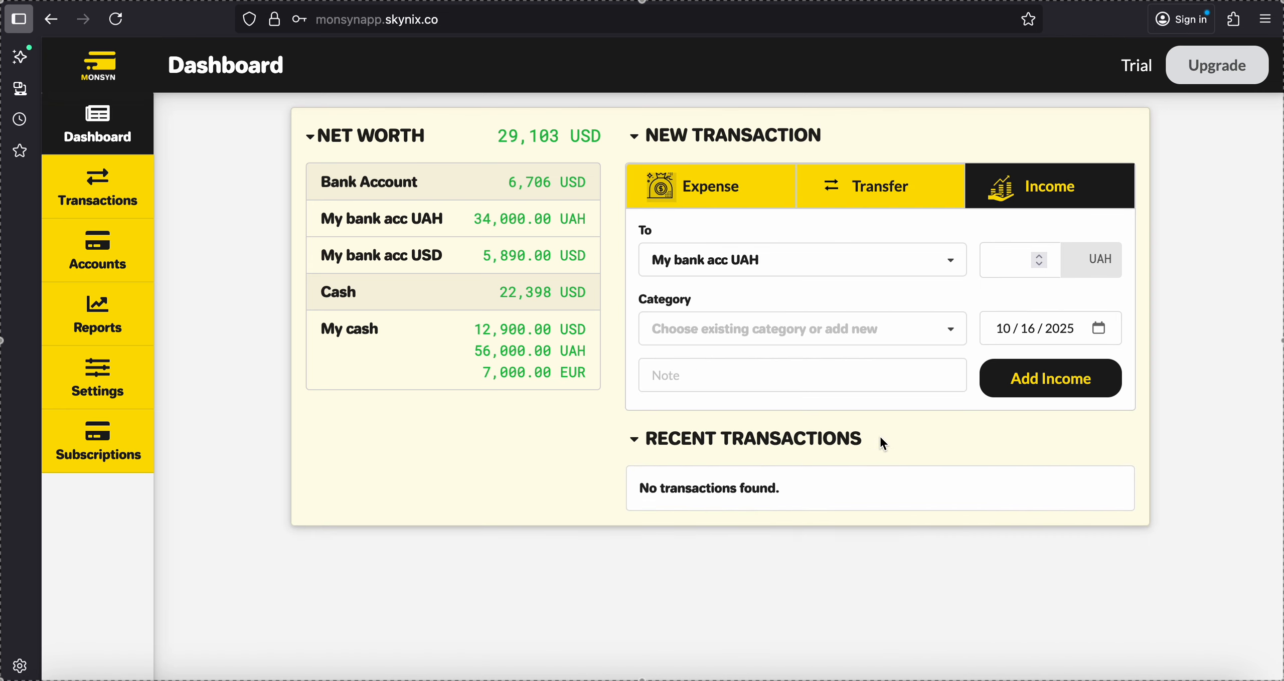
left_click_drag(881, 438, 647, 456)
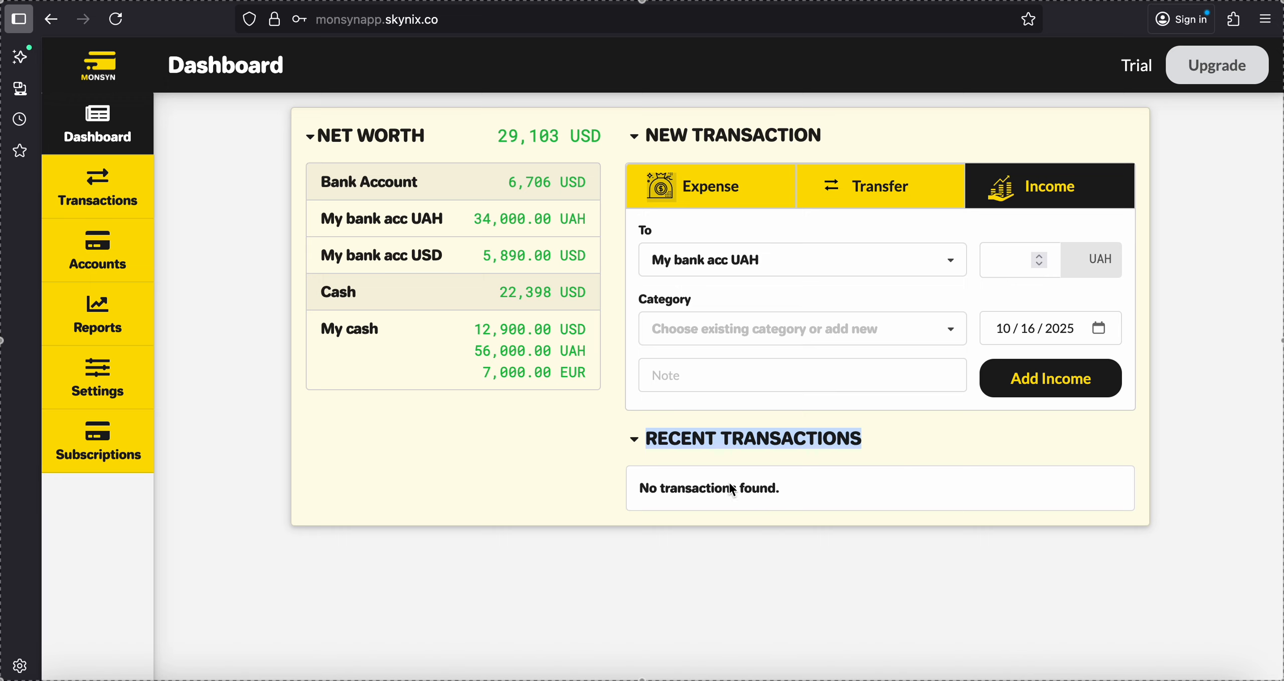
left_click(492, 450)
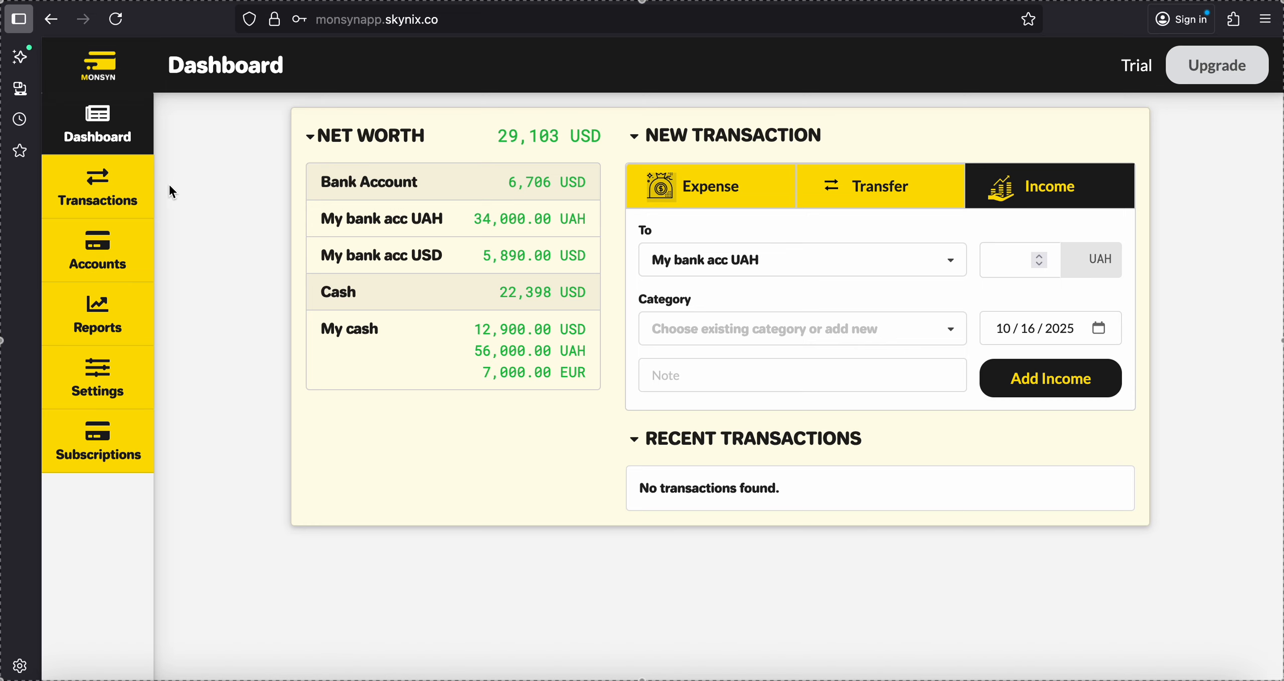
- Start a new expense on the Transactions page, paid from My cash with the category food
left_click(116, 194)
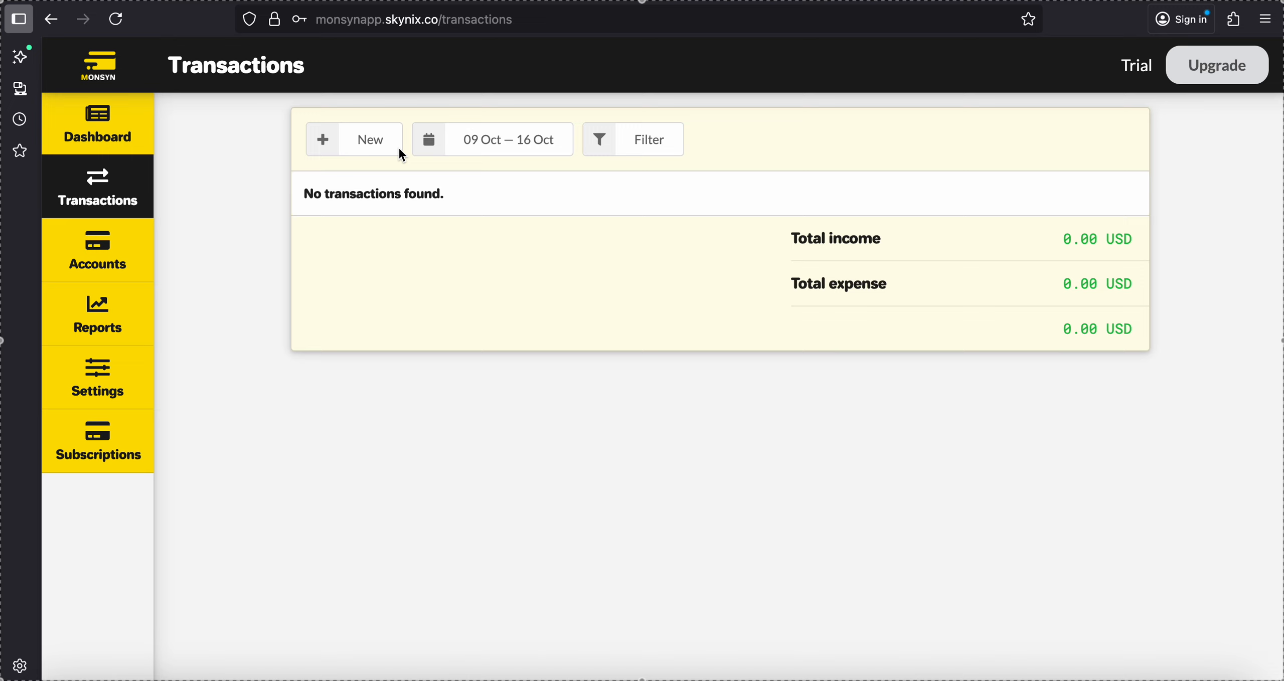
left_click(366, 150)
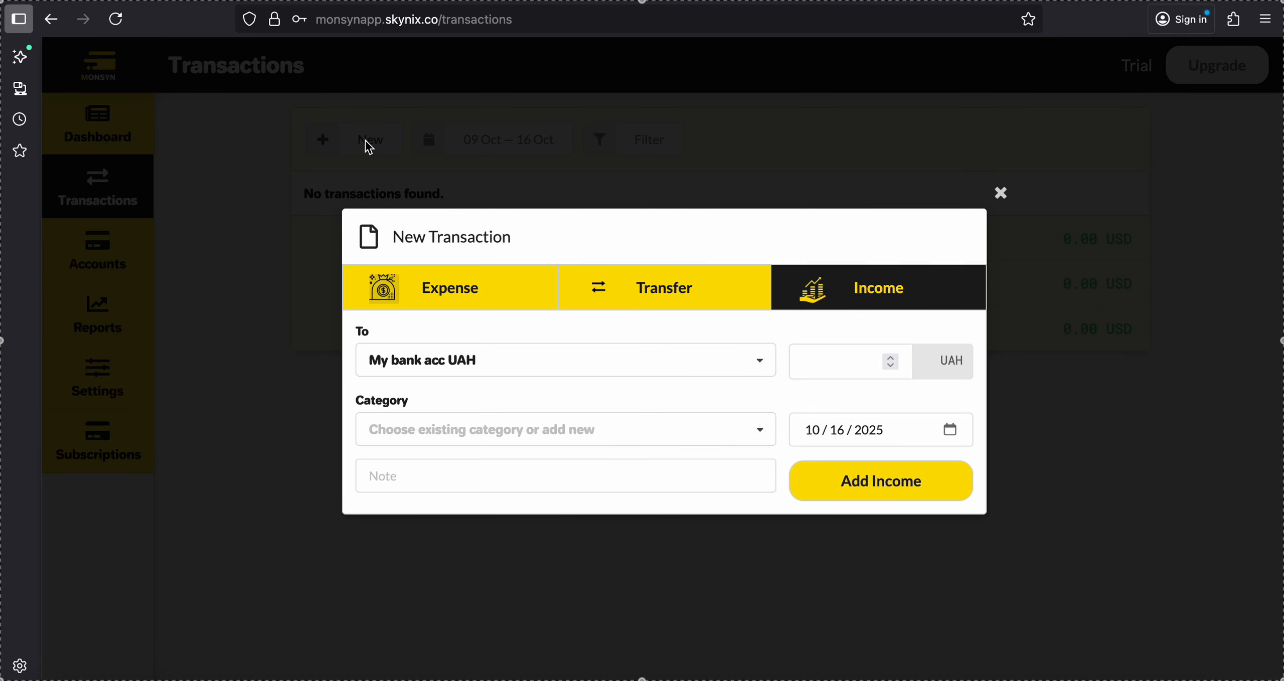
left_click(468, 296)
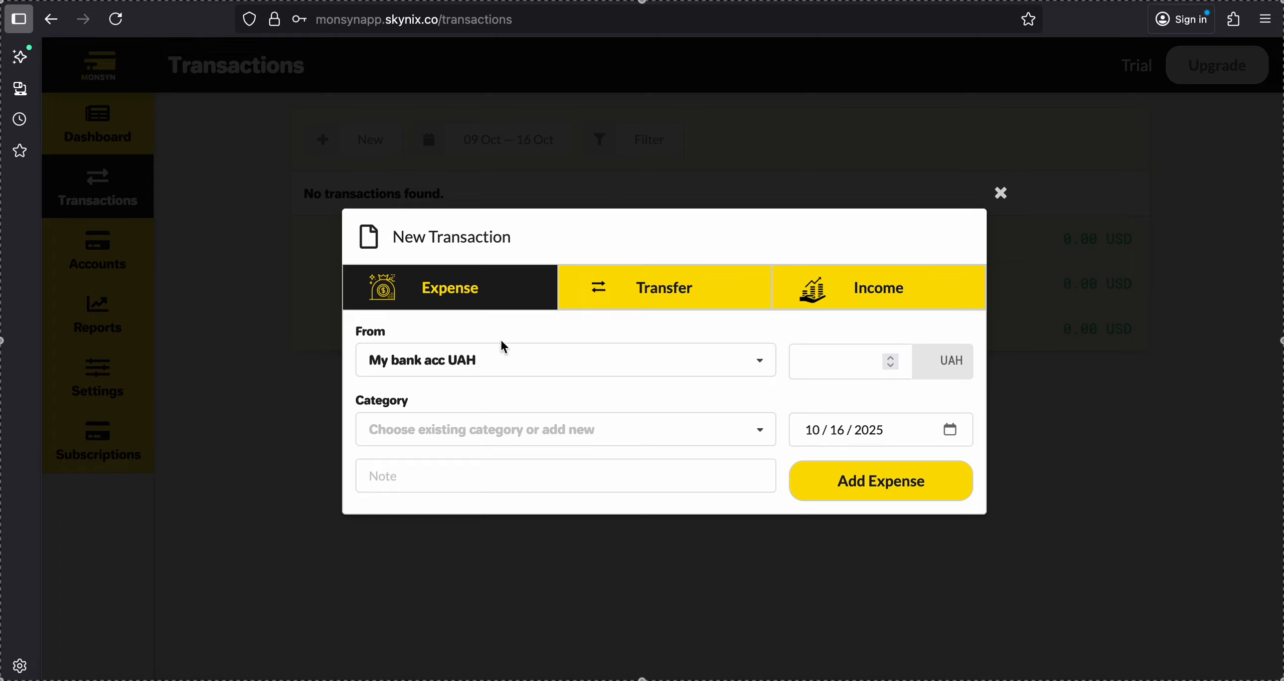
left_click(460, 359)
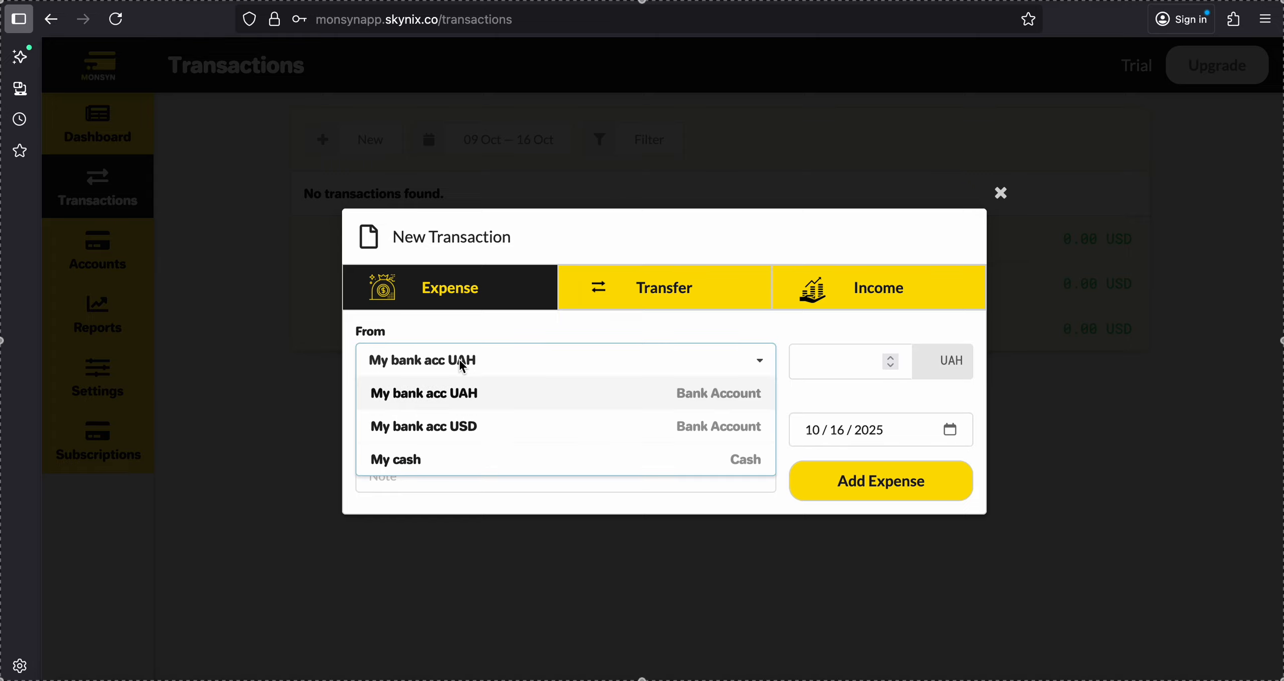
left_click(438, 458)
left_click(416, 431)
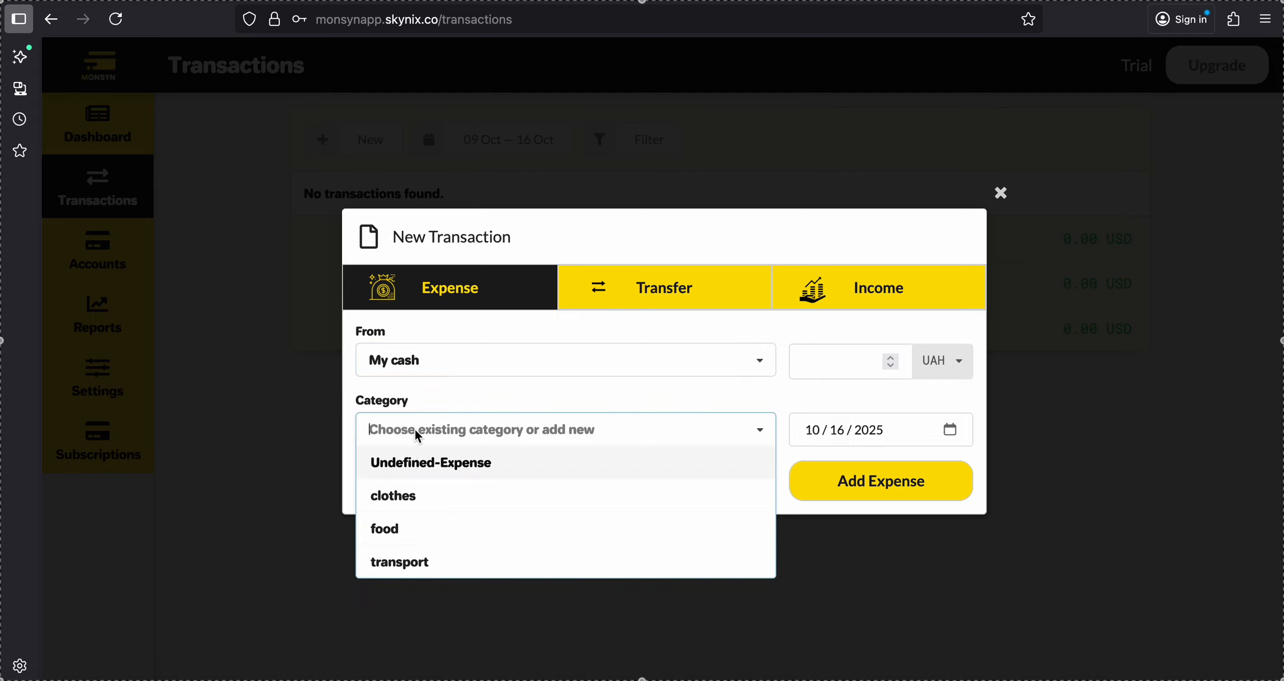
left_click(416, 526)
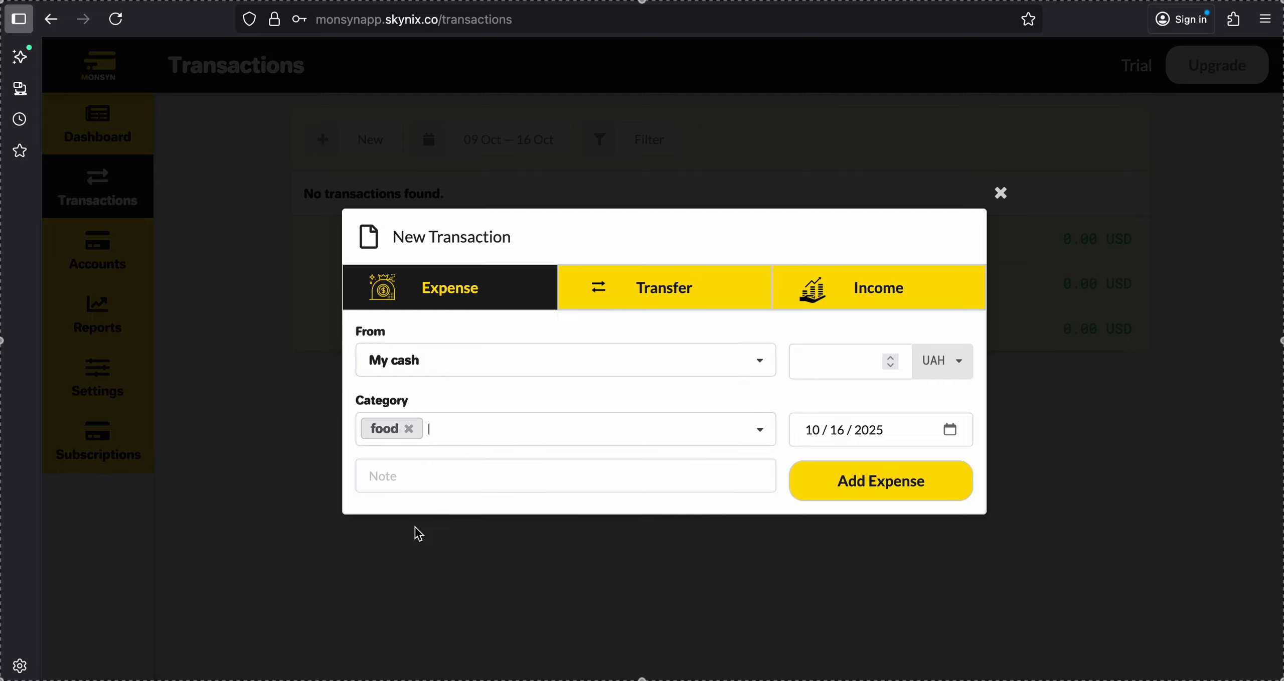
- Enter the note "coffee" for the expense and set its amount to 12 USD
left_click(412, 476)
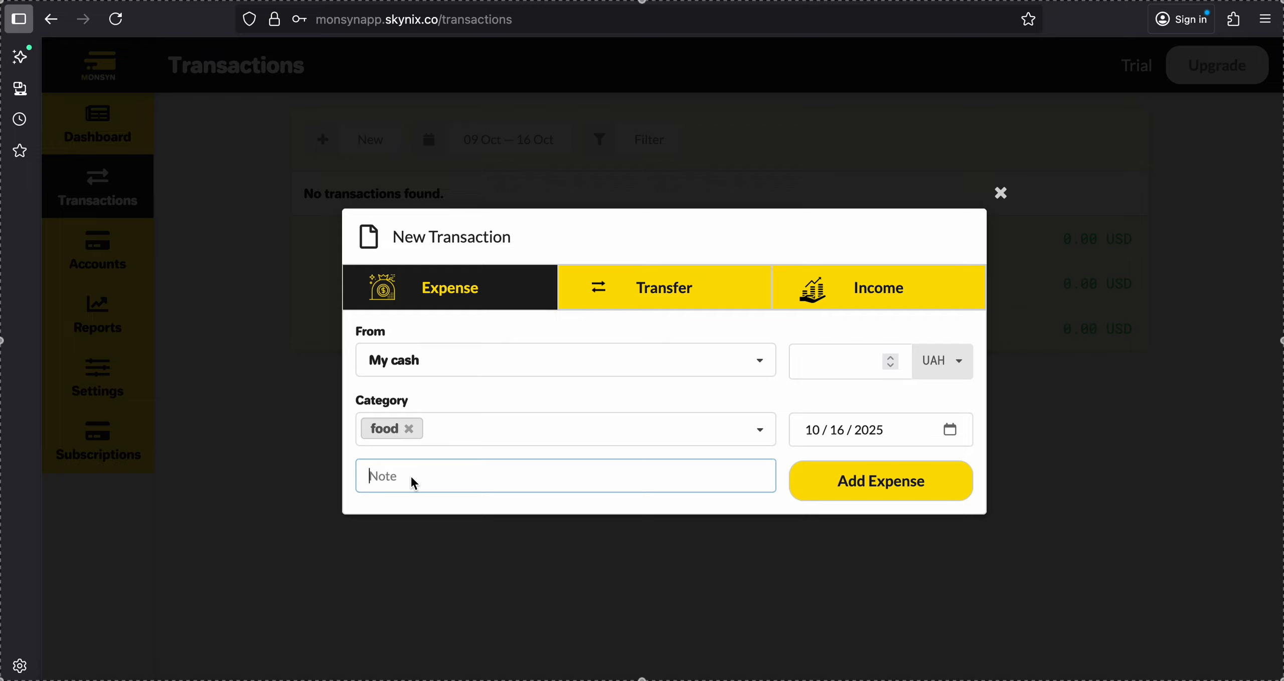
type("coffee")
left_click(809, 354)
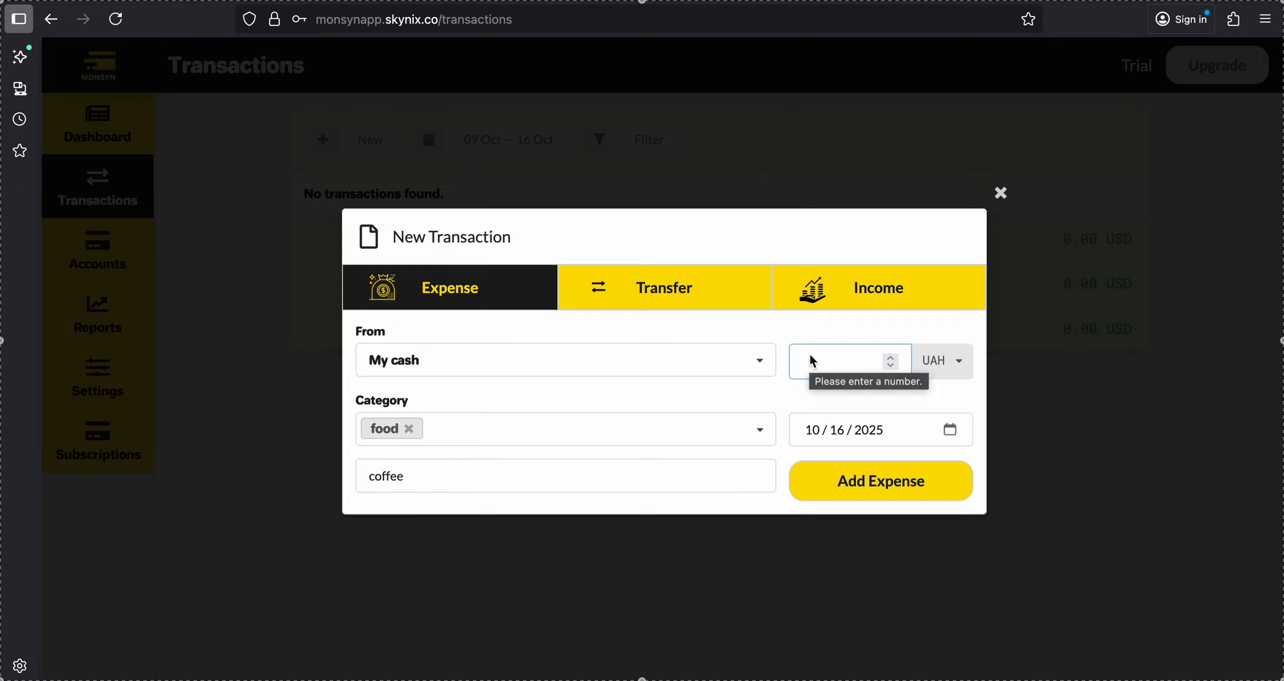
type("12")
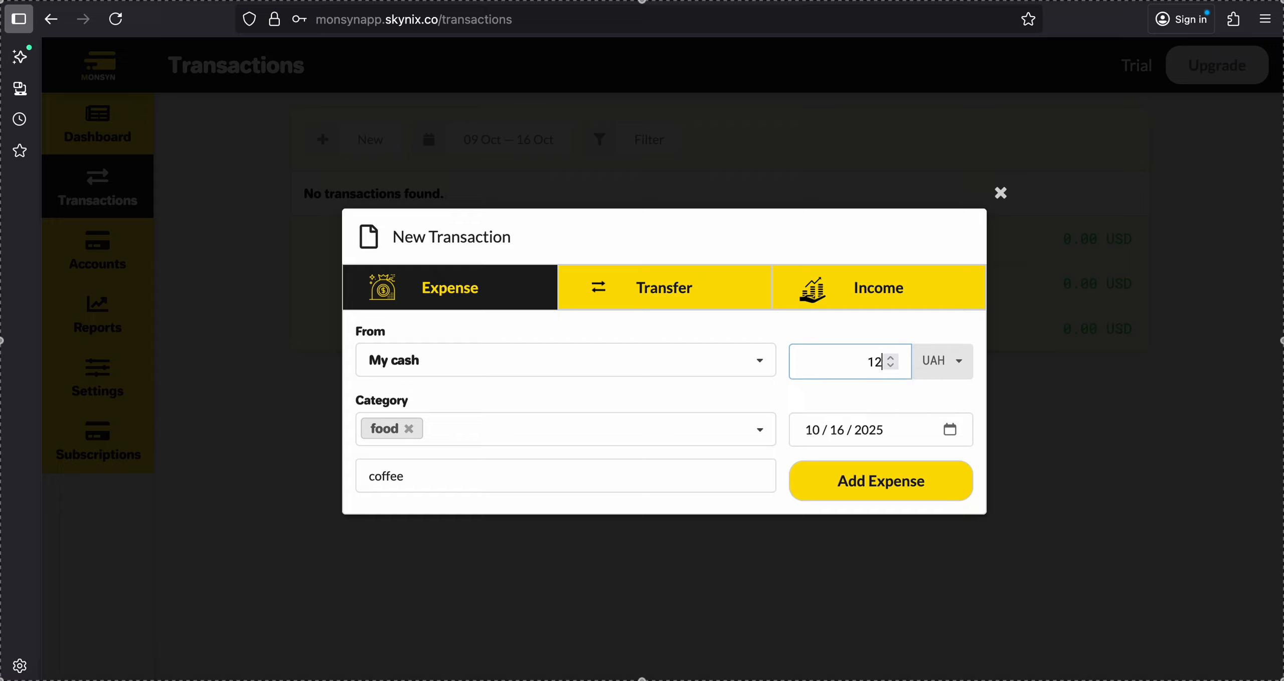
left_click(941, 368)
left_click(941, 396)
- Set the expense date to 10/15/2025 and add the expense
left_click(903, 438)
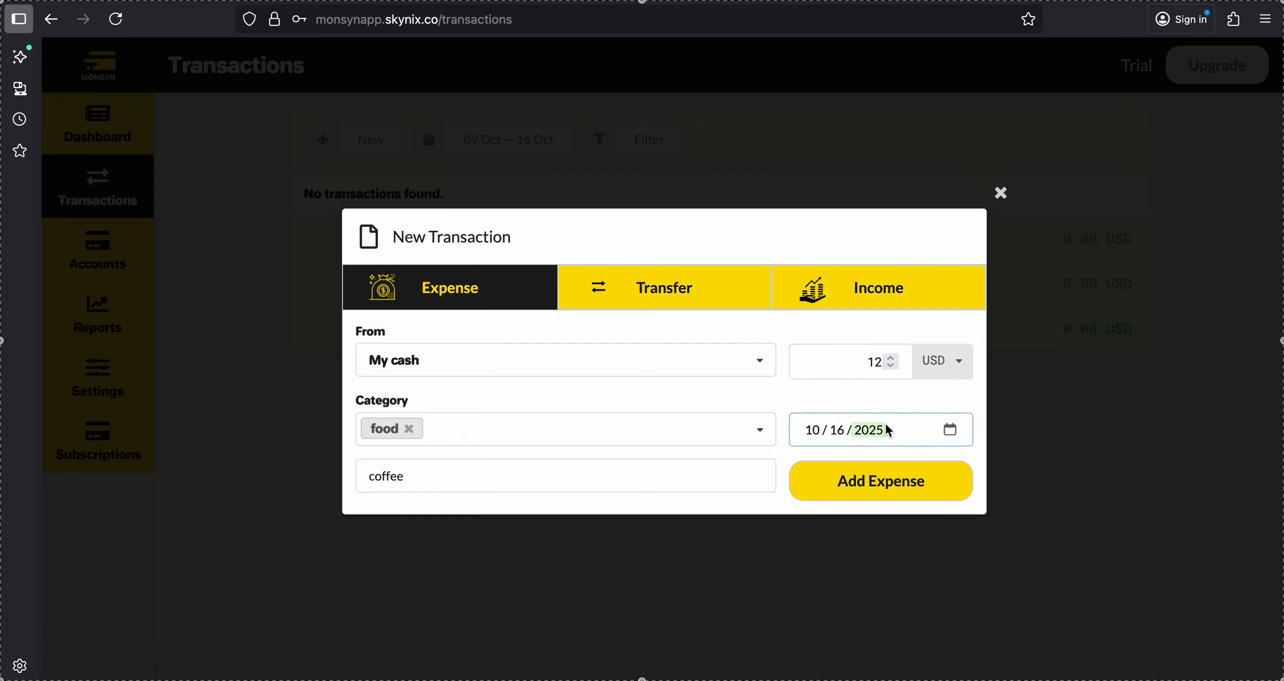
left_click(949, 429)
left_click(910, 276)
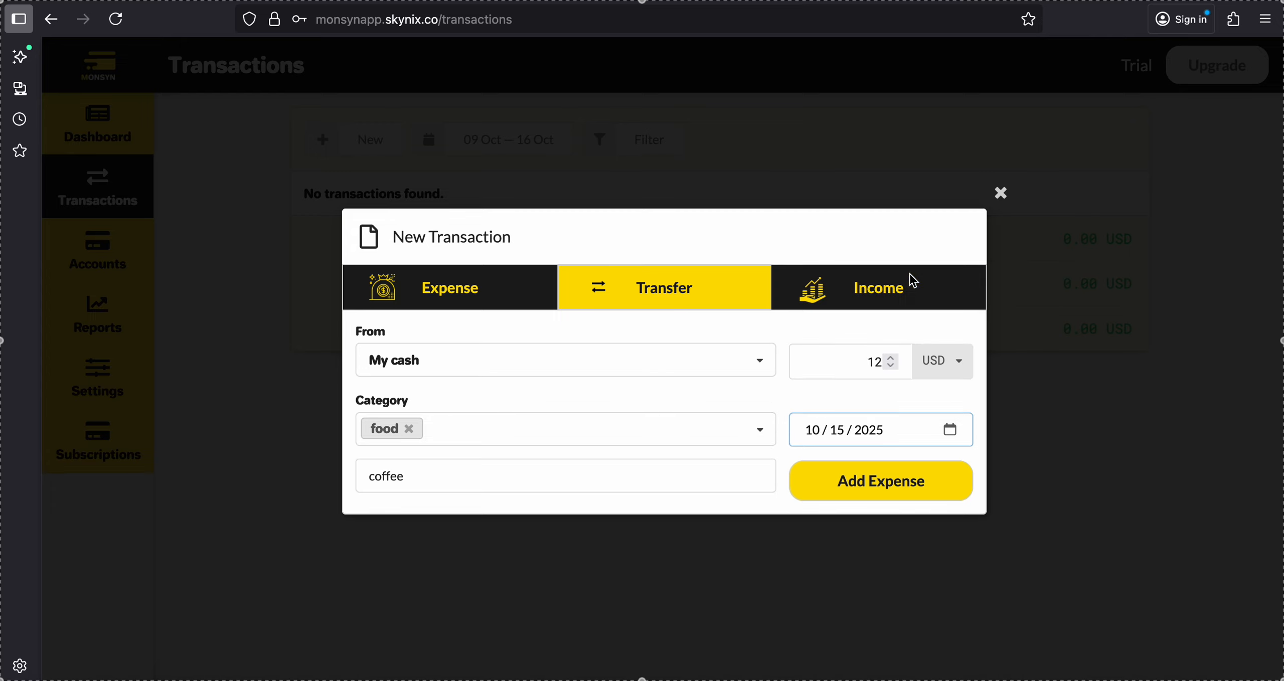
left_click(882, 483)
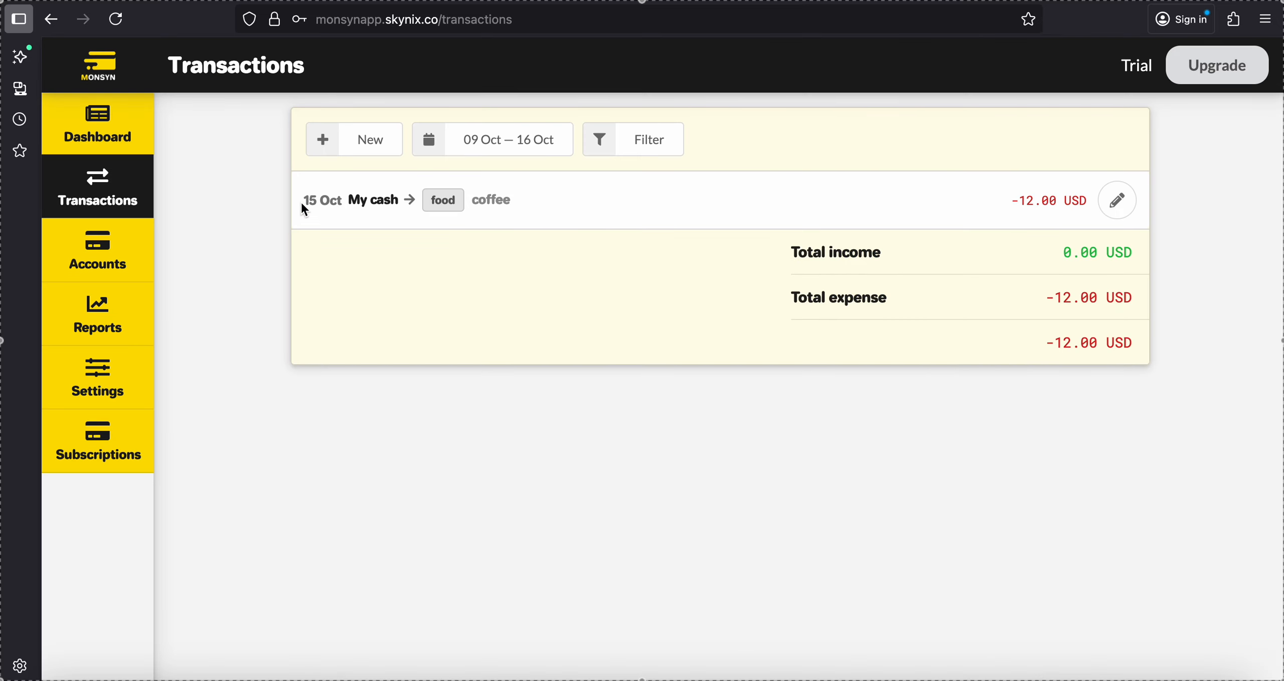
- Check the coffee expense's date, amount and note in the list, along with the total expense
left_click_drag(301, 204, 347, 205)
left_click_drag(1005, 206, 1089, 203)
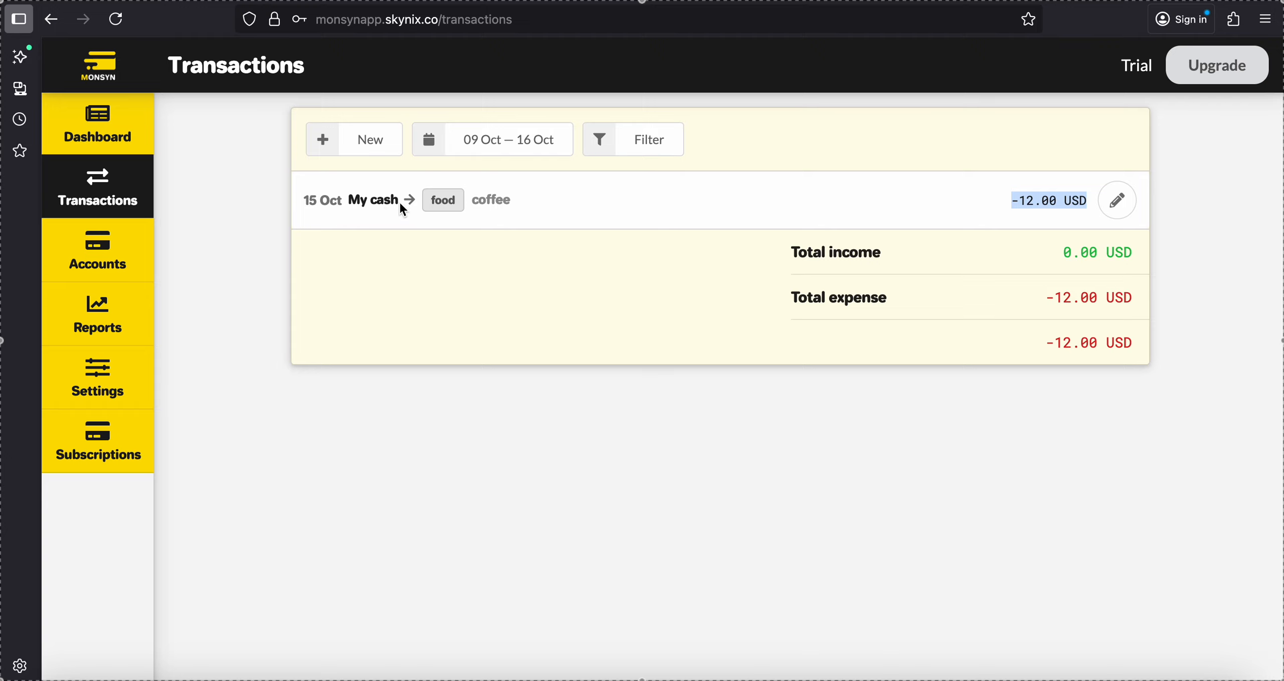
left_click_drag(512, 204, 474, 200)
left_click(578, 197)
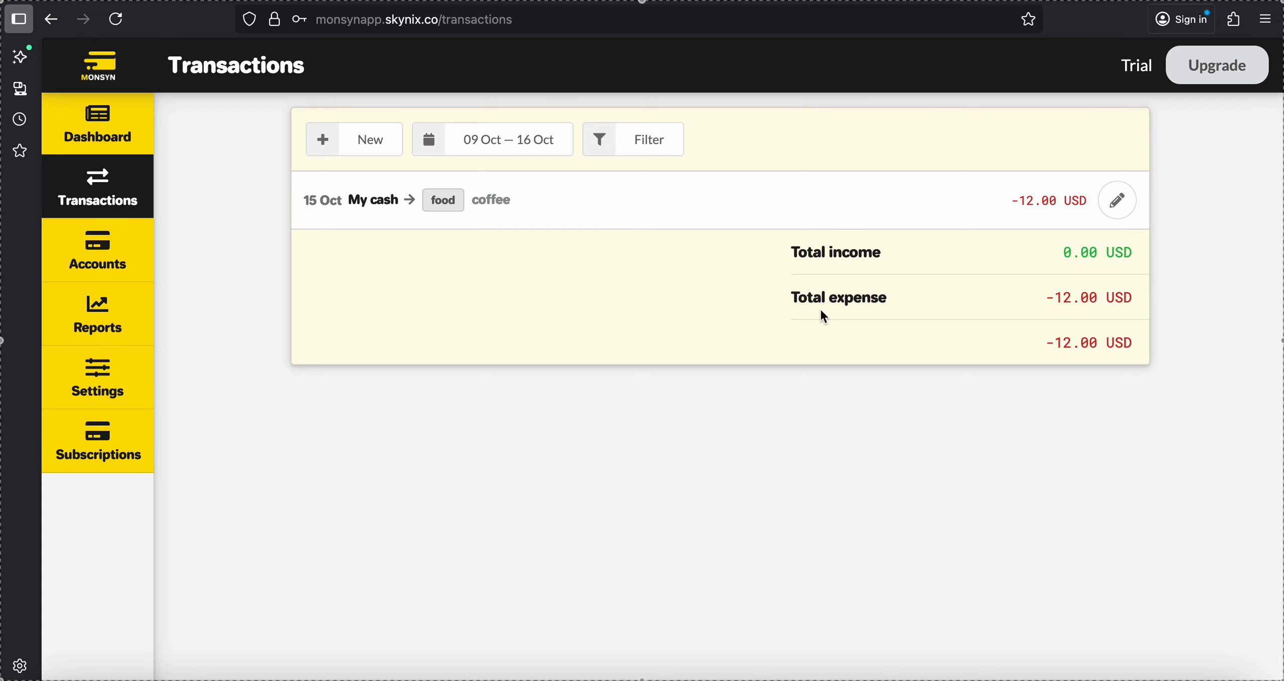
left_click_drag(1044, 302, 1144, 300)
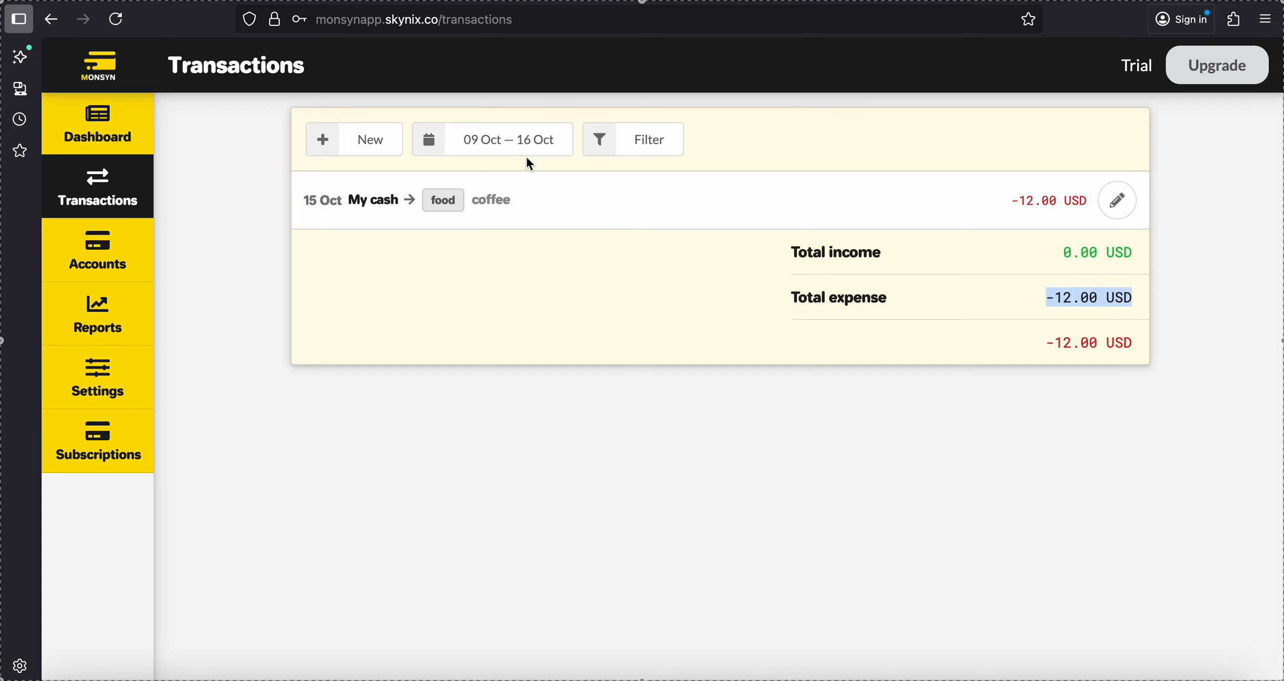
- Filter the transaction list to Today, and return it to Last 7 days
left_click(431, 142)
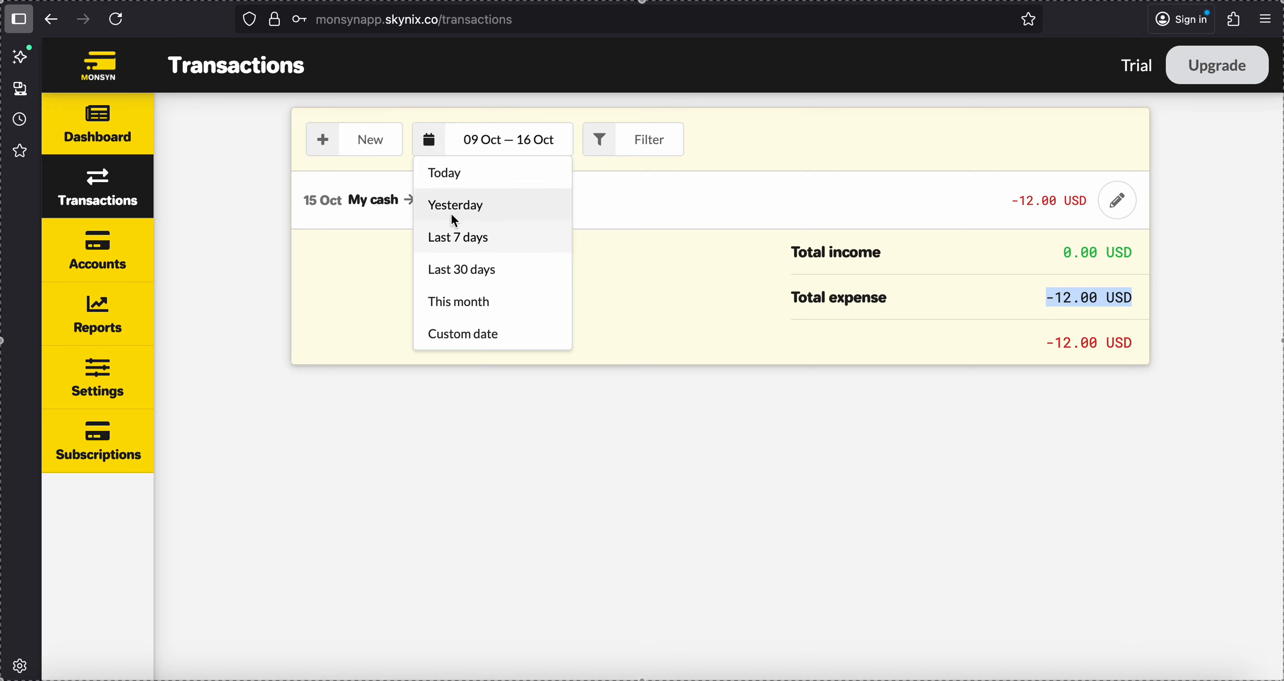
left_click(445, 174)
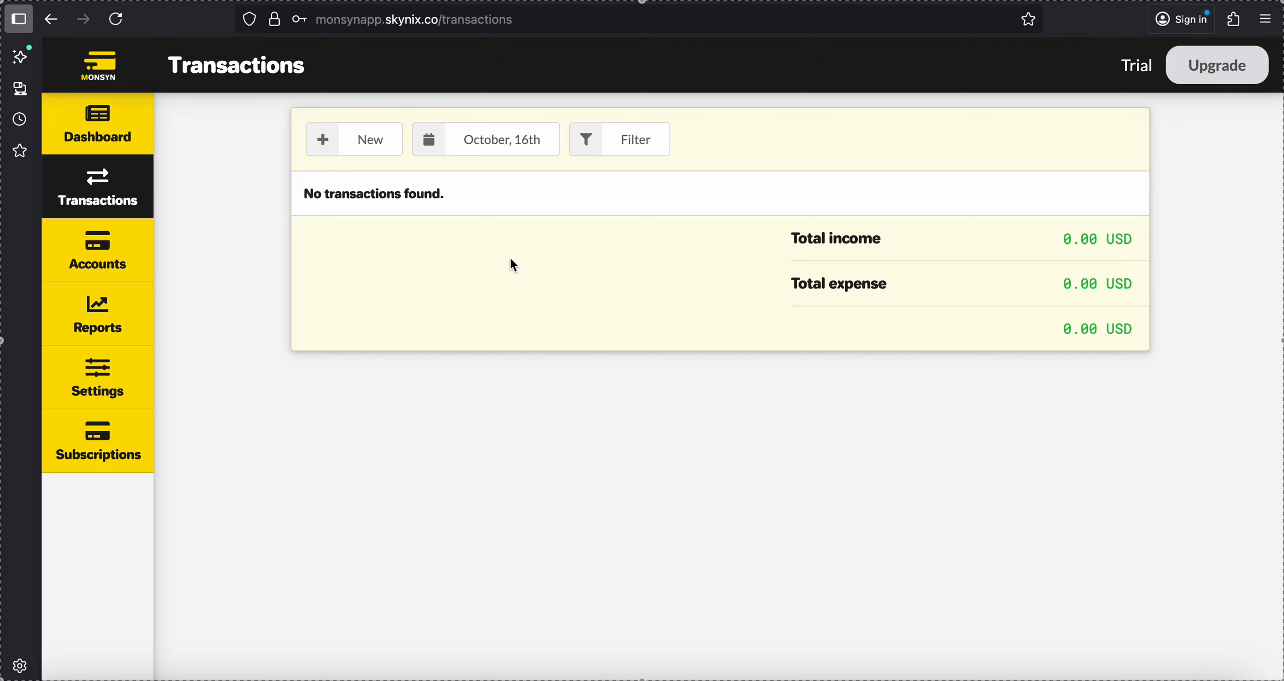
left_click(489, 141)
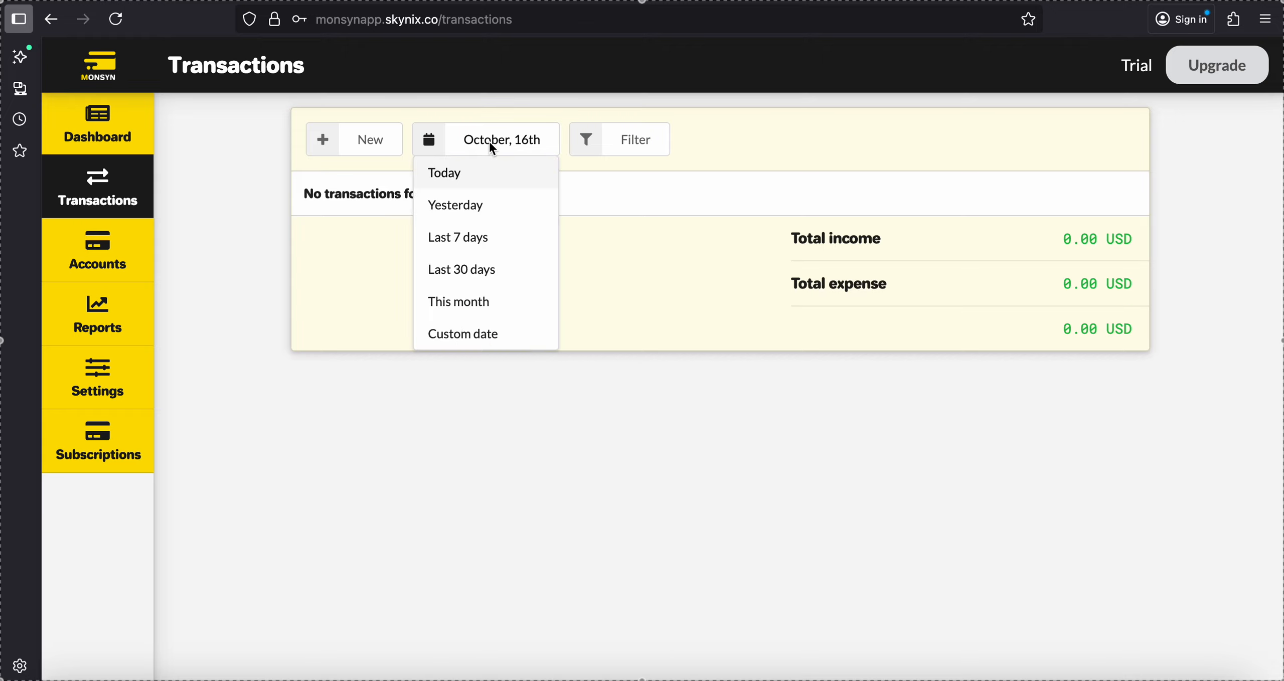
left_click(490, 239)
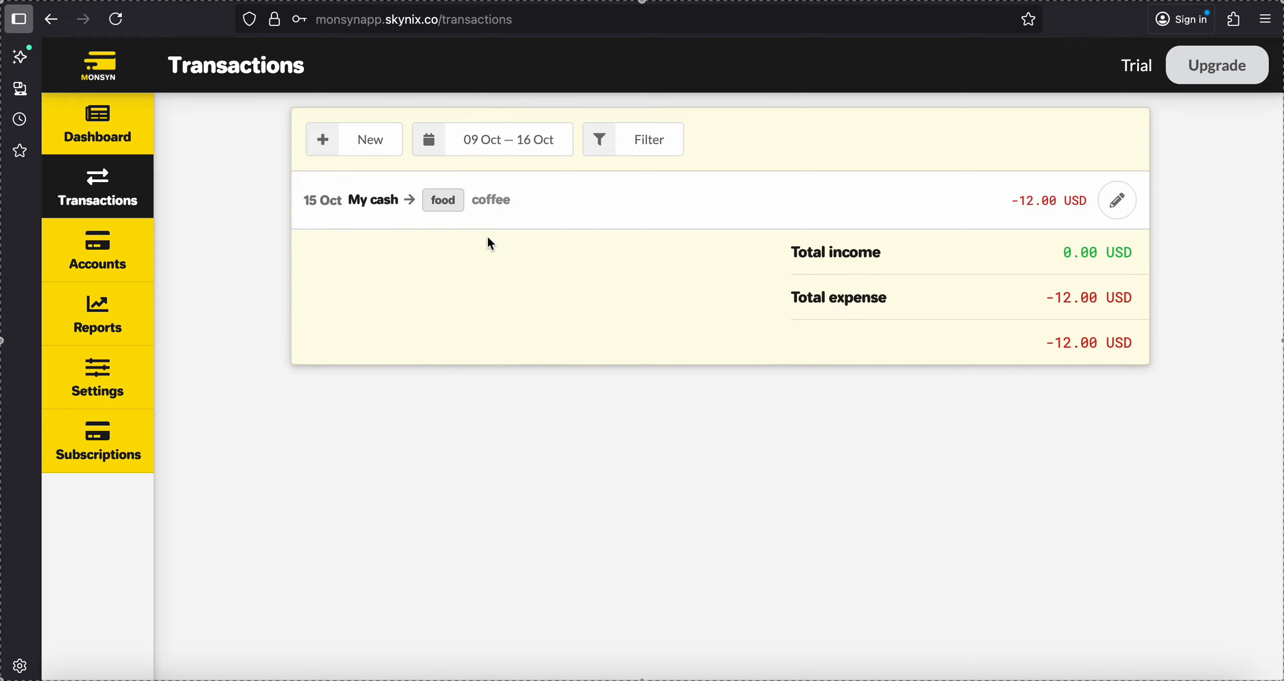
- Start a new income transaction to My bank acc USD with the category salary
left_click(357, 136)
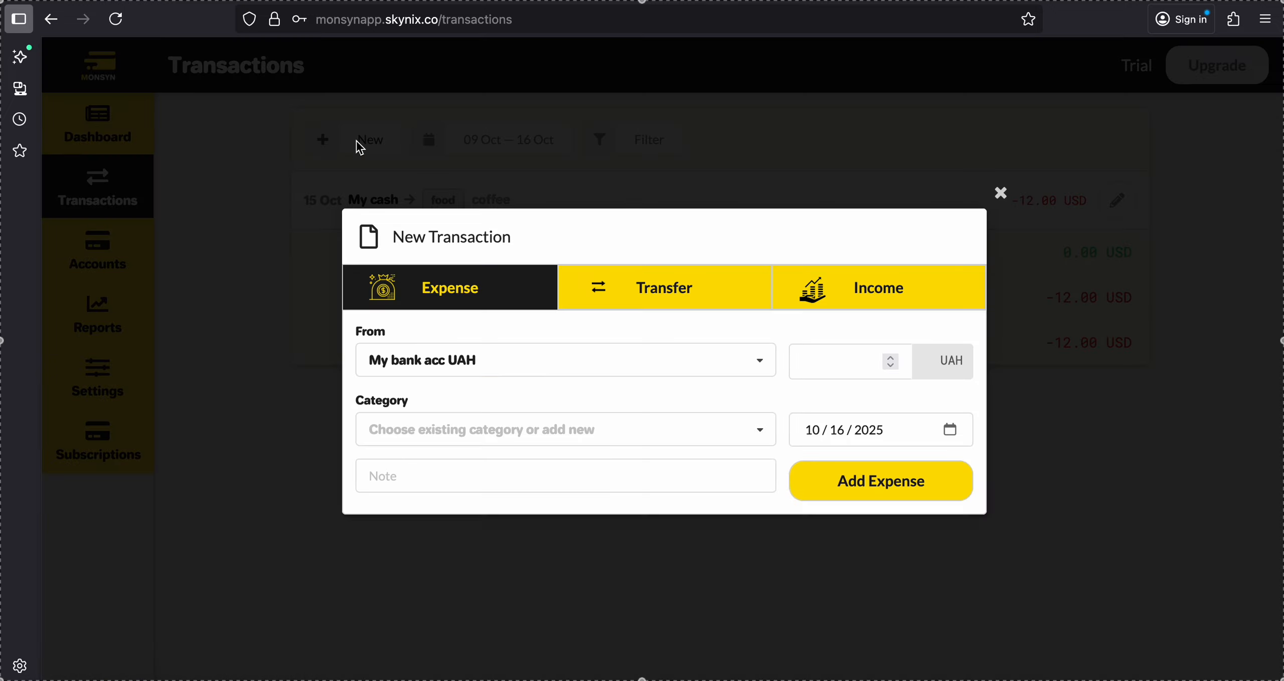
left_click(915, 290)
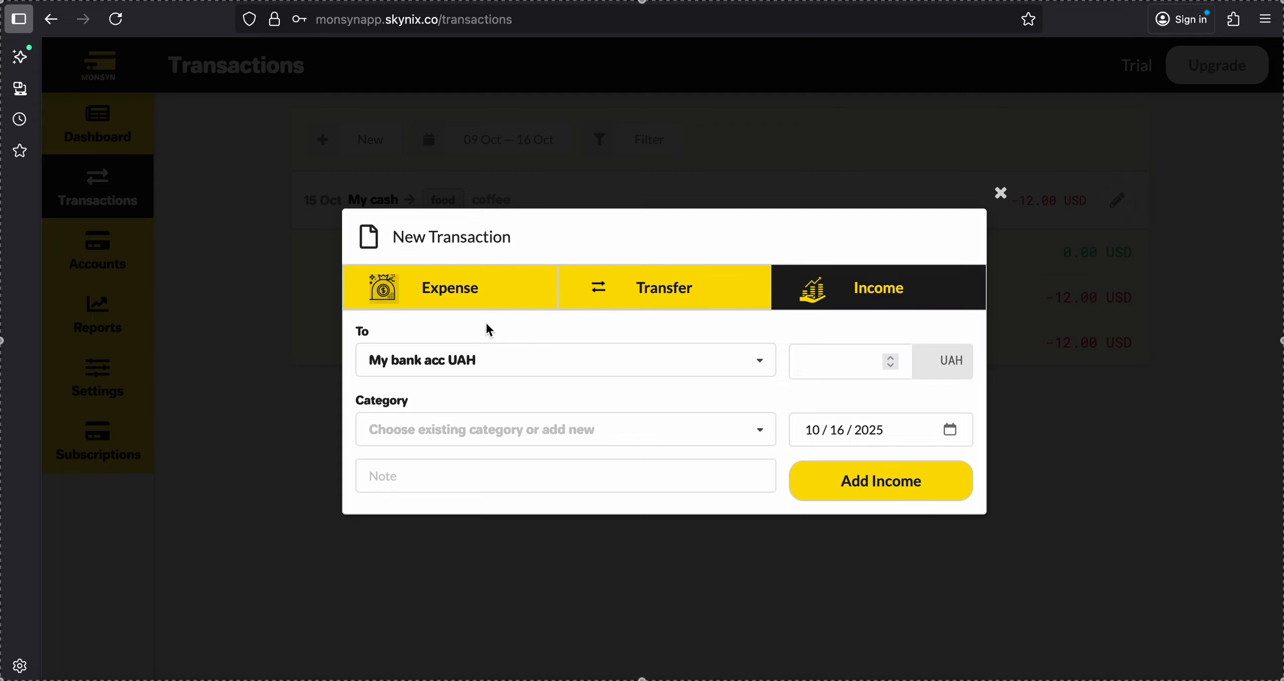
left_click(435, 373)
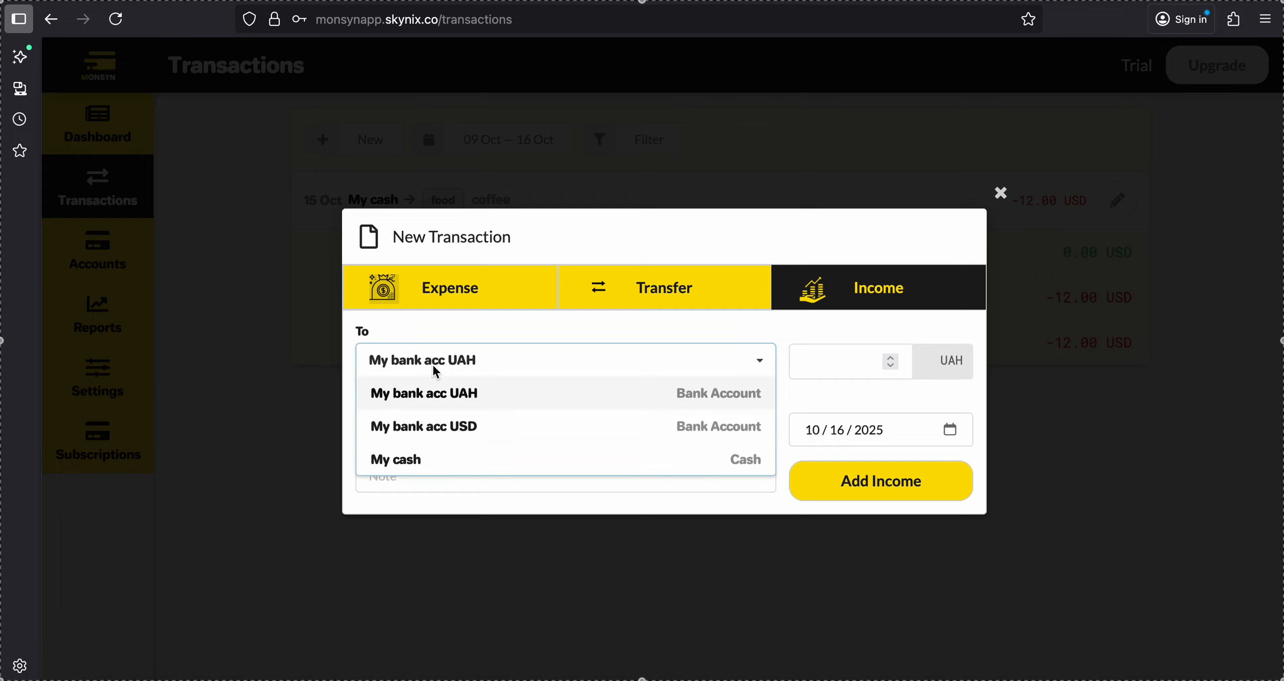
left_click(433, 436)
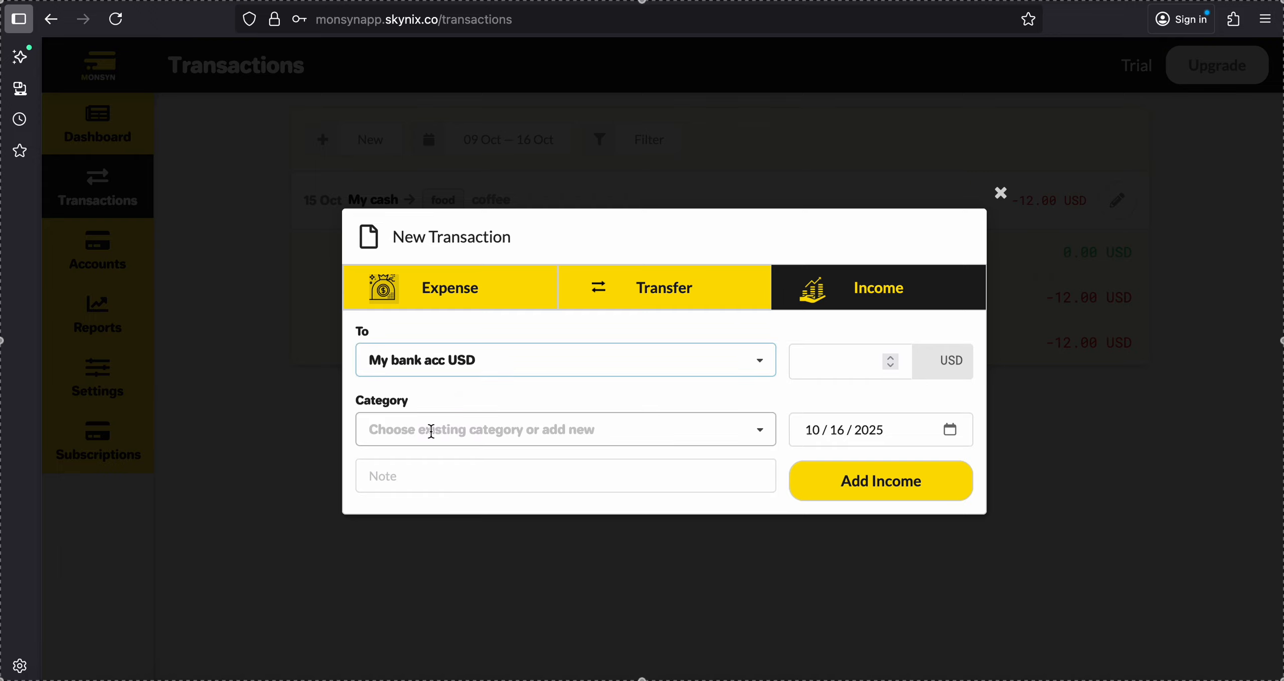
left_click(405, 432)
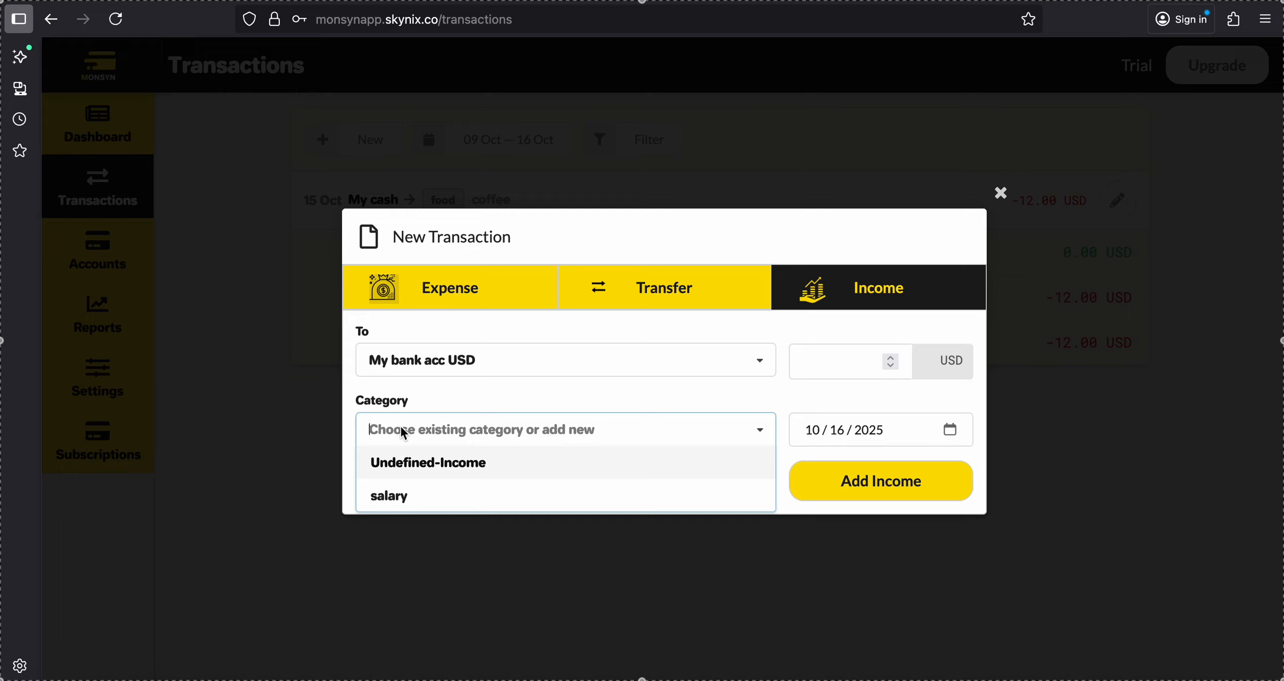
left_click(398, 494)
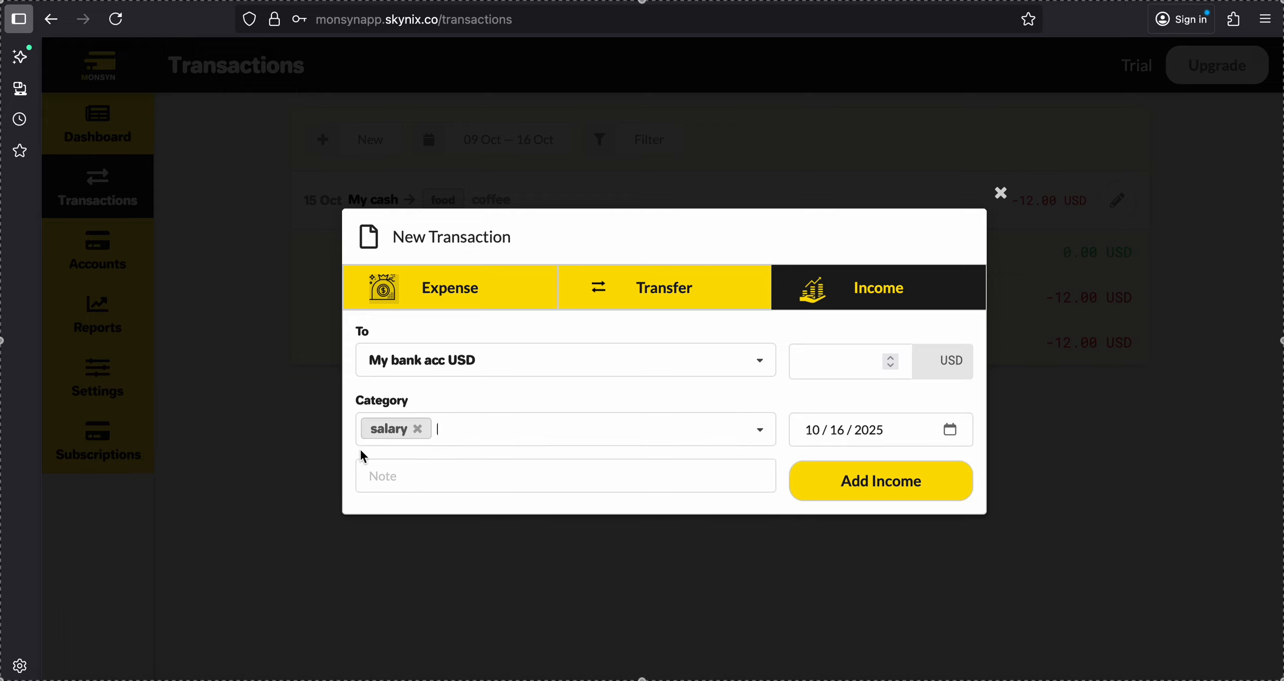
- Set the income amount to 1000 USD and add the income
left_click(837, 367)
type("1000")
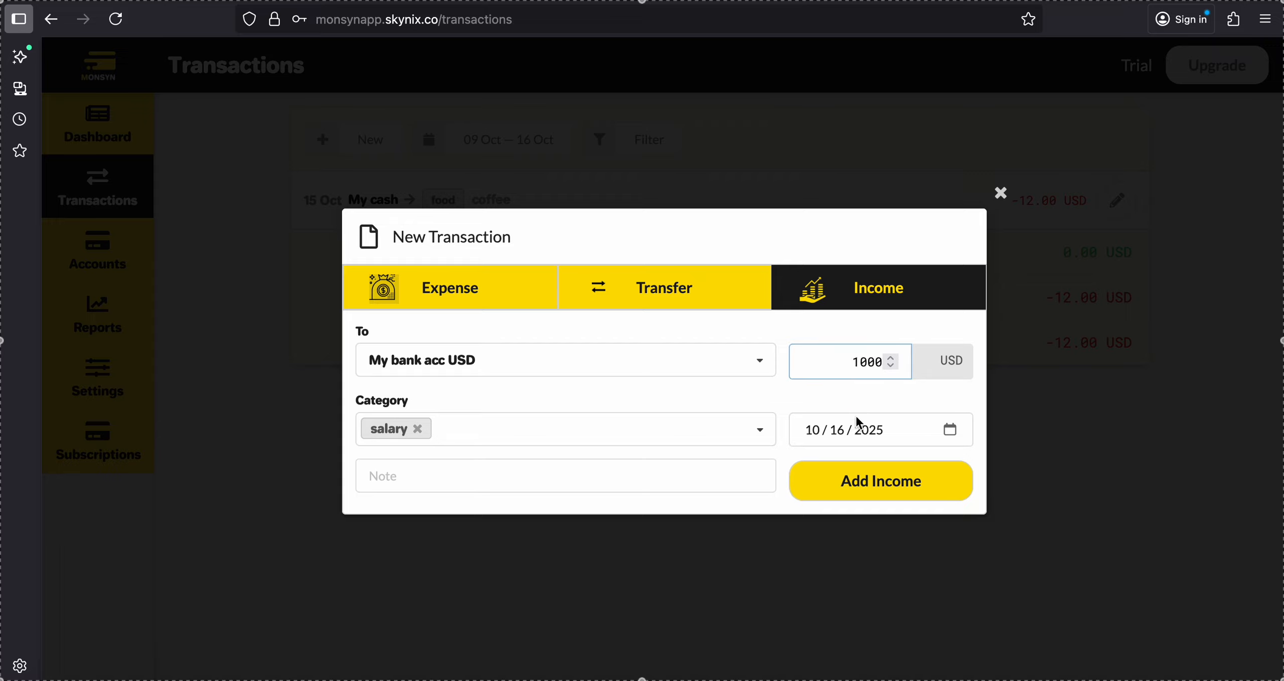
left_click(878, 482)
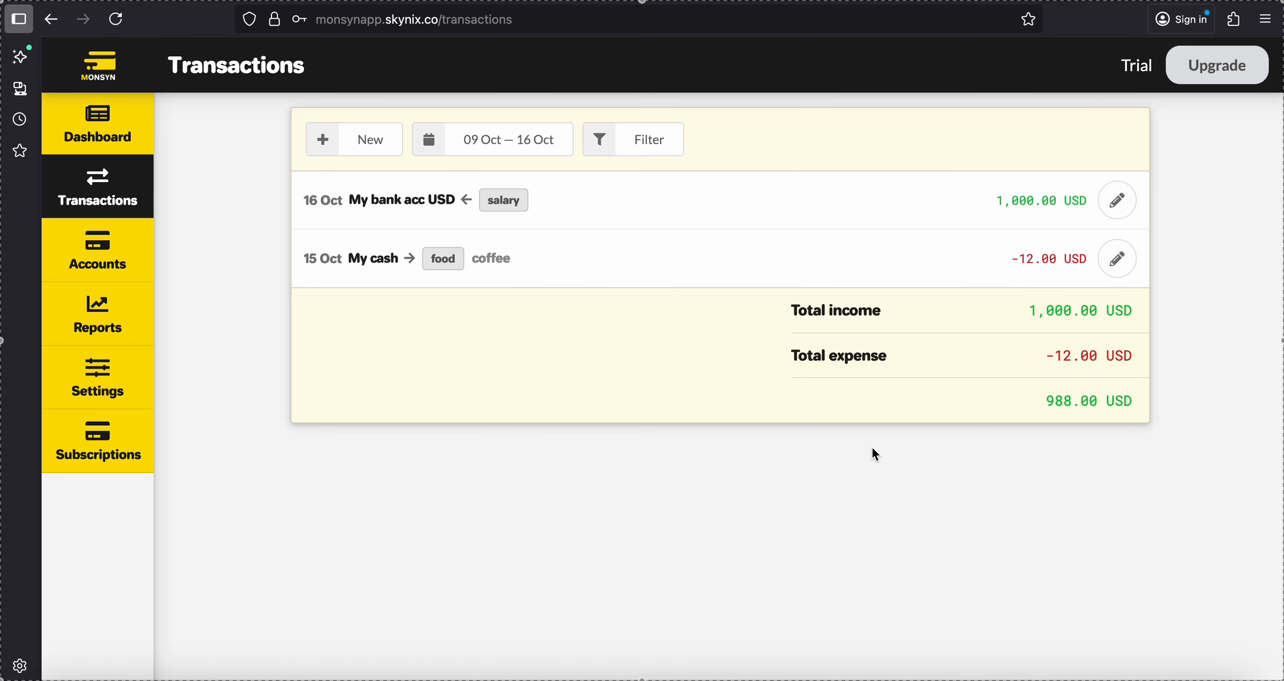
- Check the amount, account and category of the salary income in the transaction list
left_click_drag(975, 195, 1067, 199)
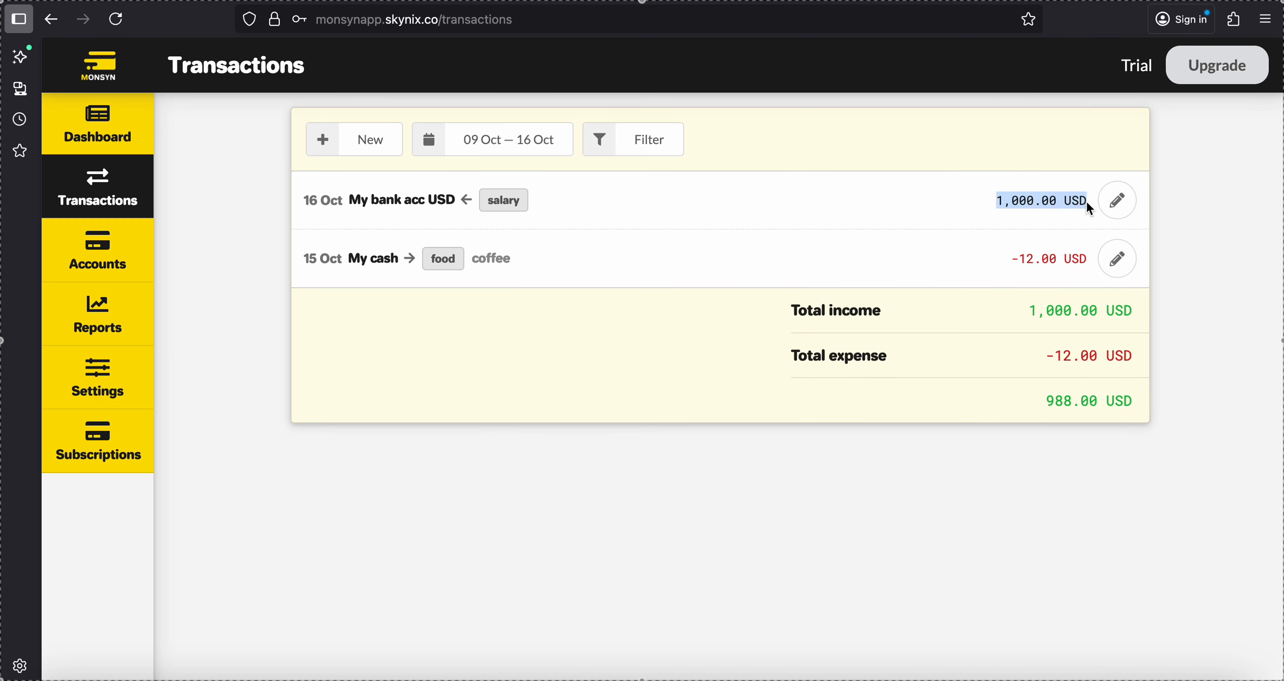
left_click_drag(304, 201, 398, 201)
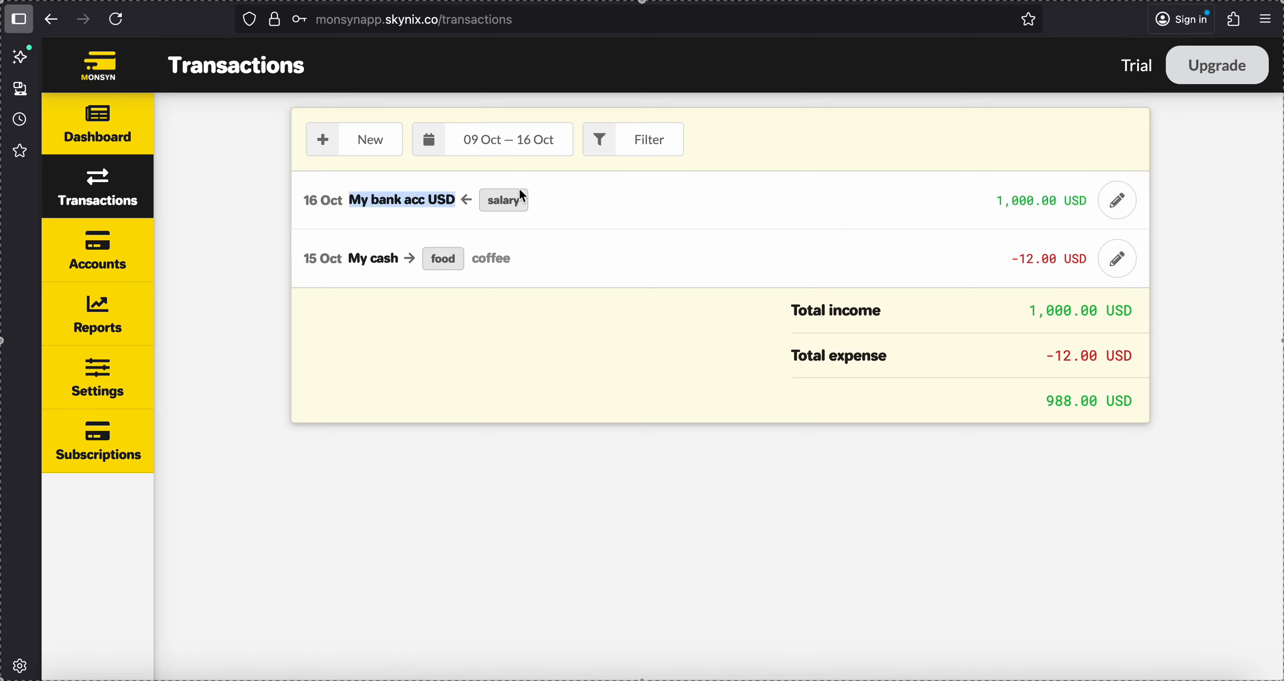
left_click(584, 212)
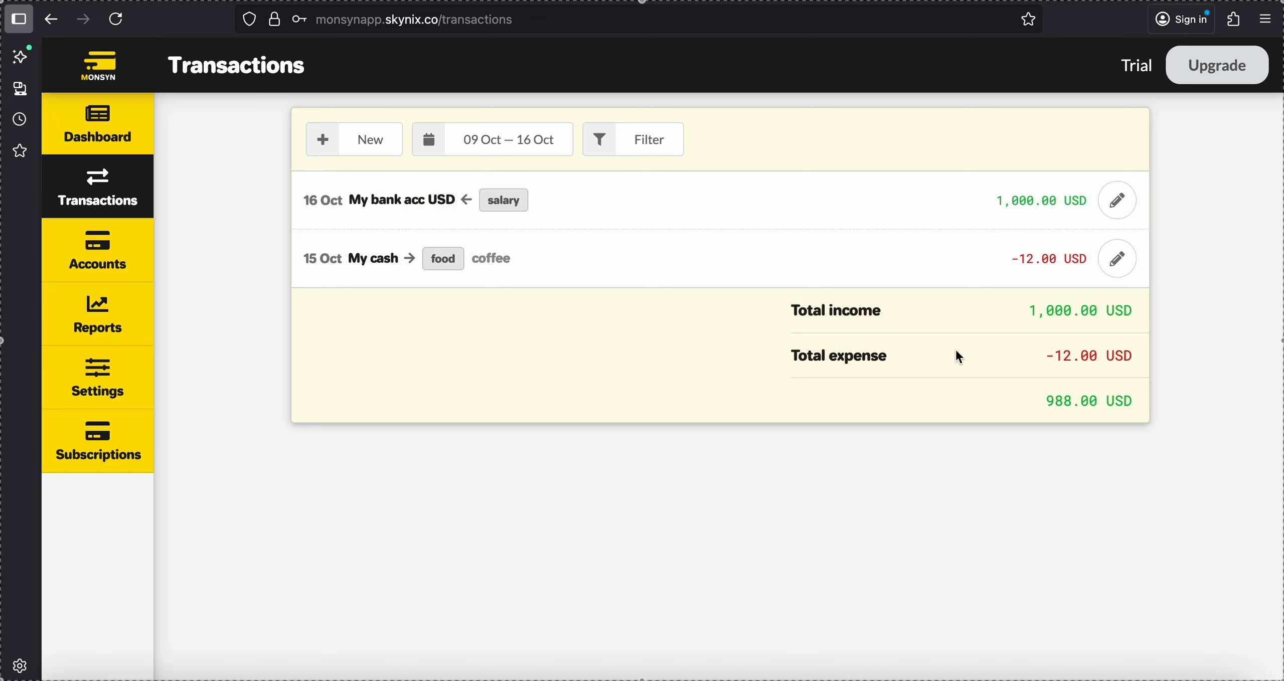
- Look through the date range options, keeping the current range, and check the total income and total expense of the listed transactions
left_click(470, 139)
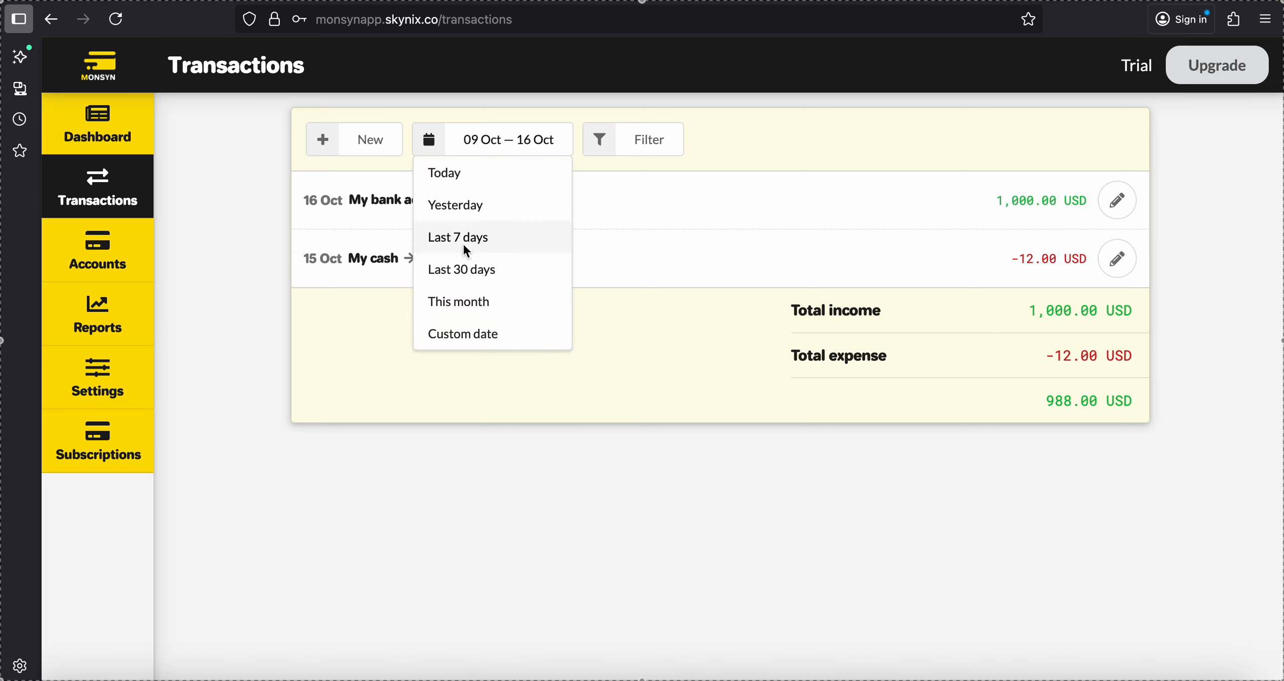
left_click(915, 310)
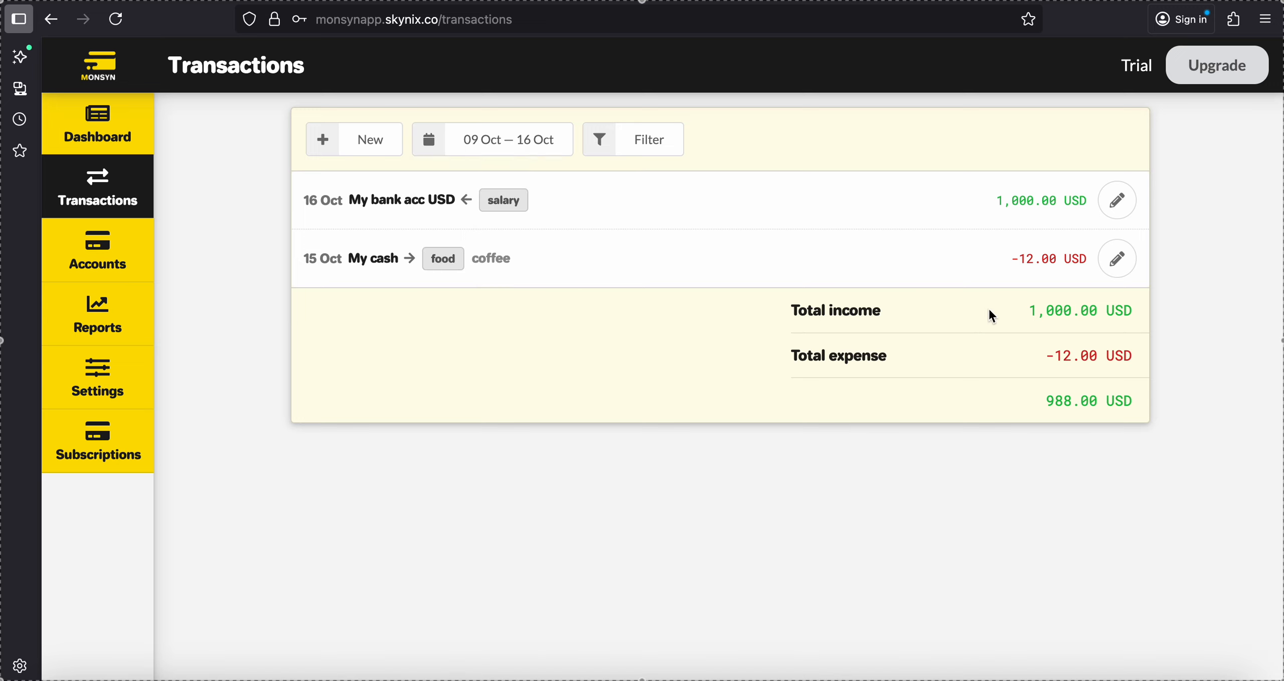
left_click_drag(1019, 311, 1193, 319)
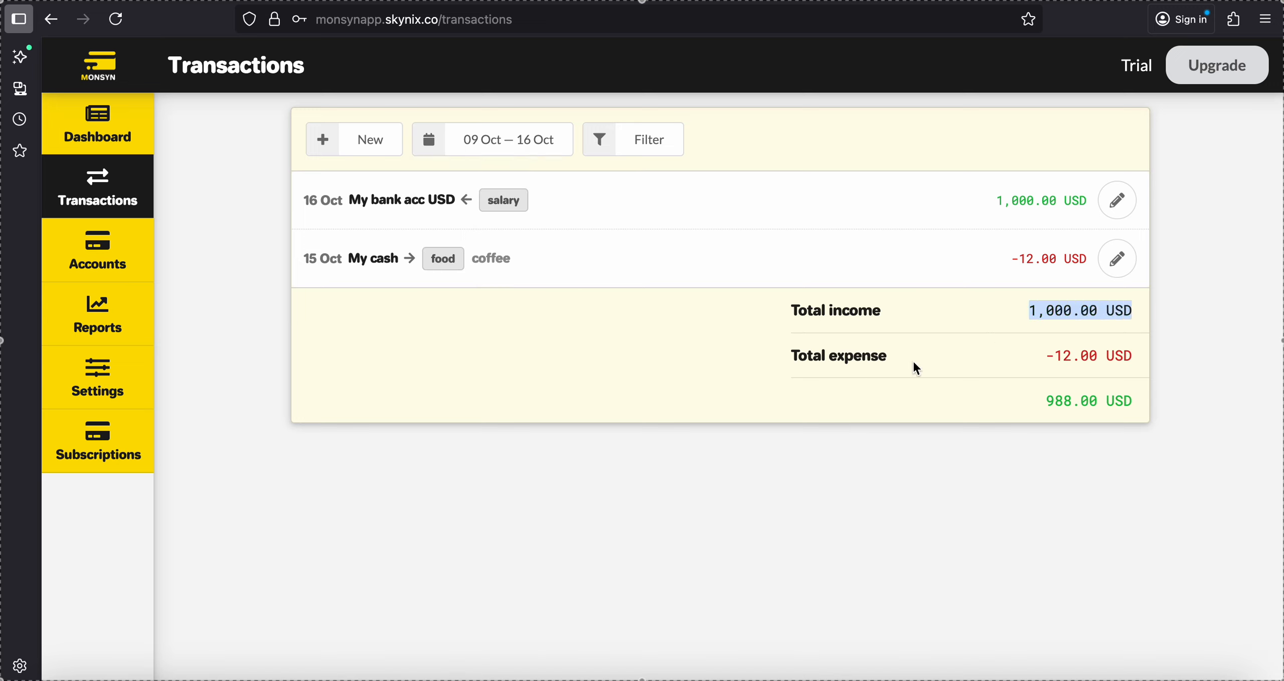
left_click_drag(1027, 370, 1124, 357)
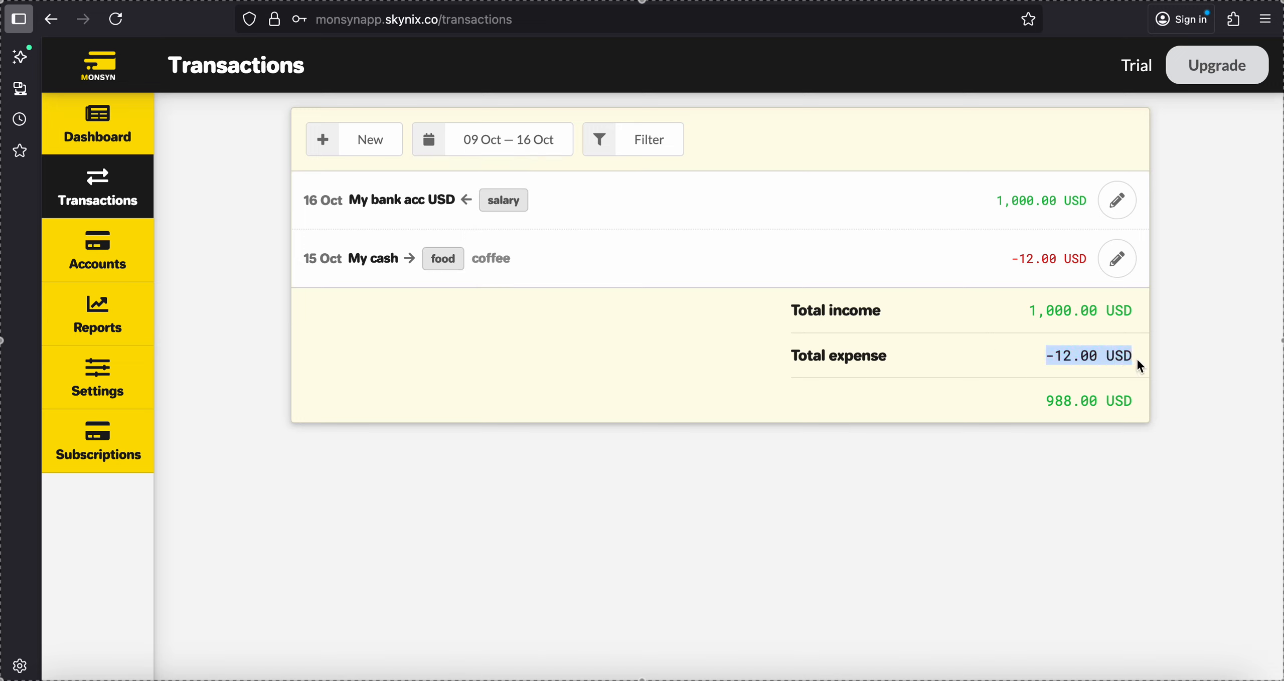
left_click(575, 376)
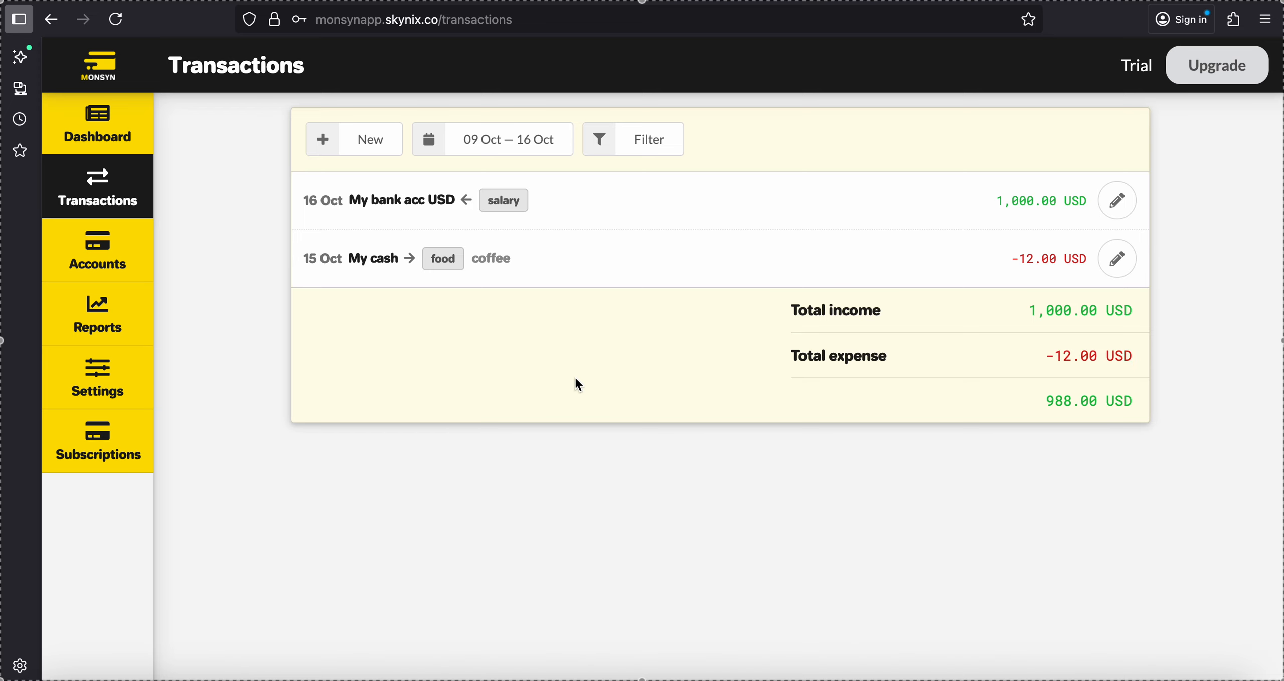
- Start a new transfer transaction from My bank acc USD to My cash
left_click(355, 139)
left_click(677, 288)
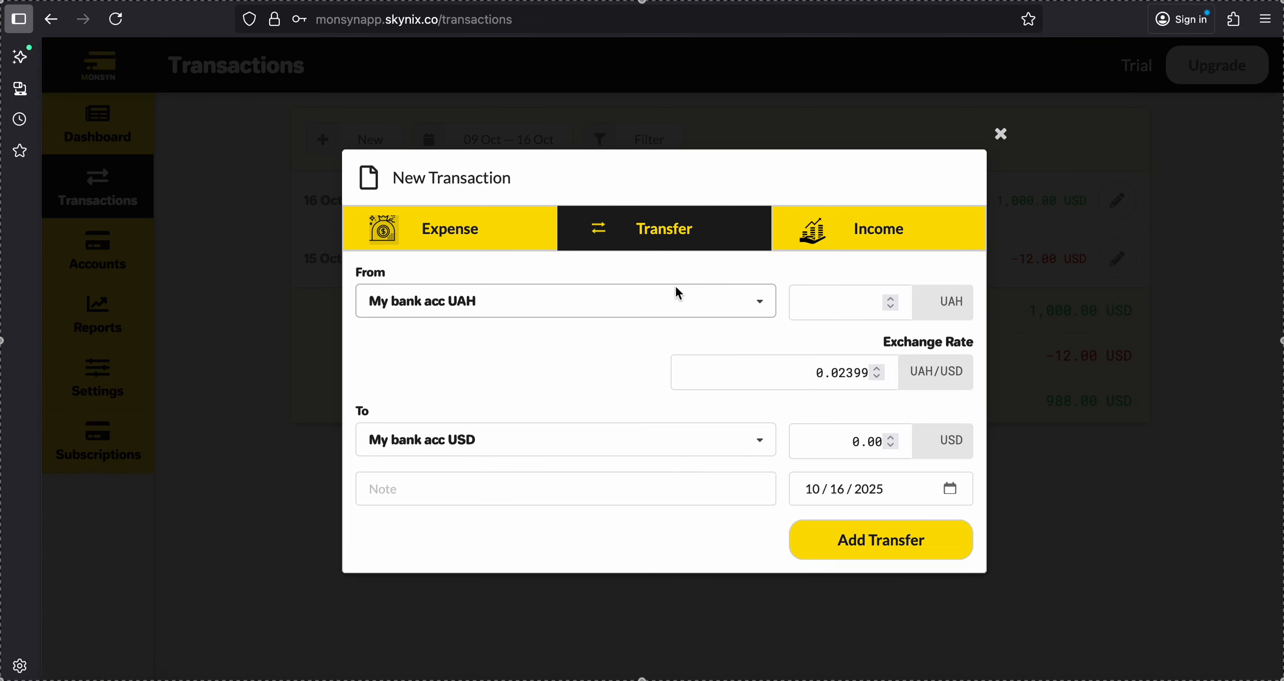
left_click(468, 311)
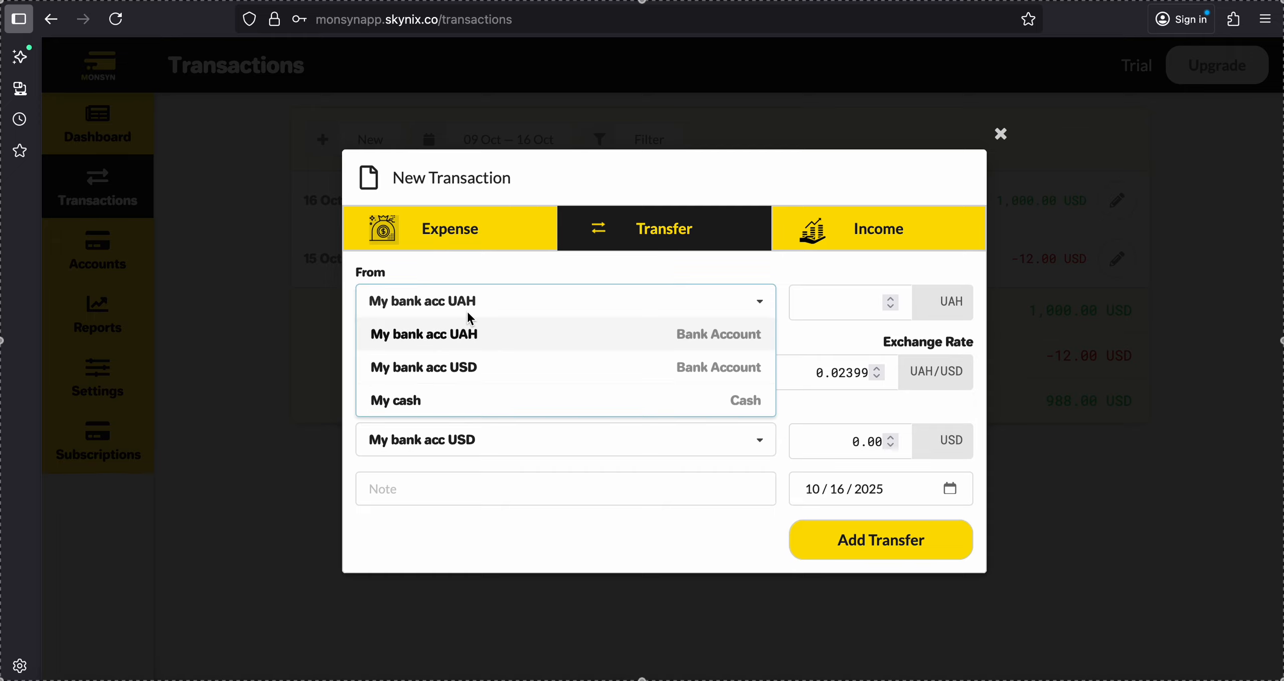
left_click(442, 377)
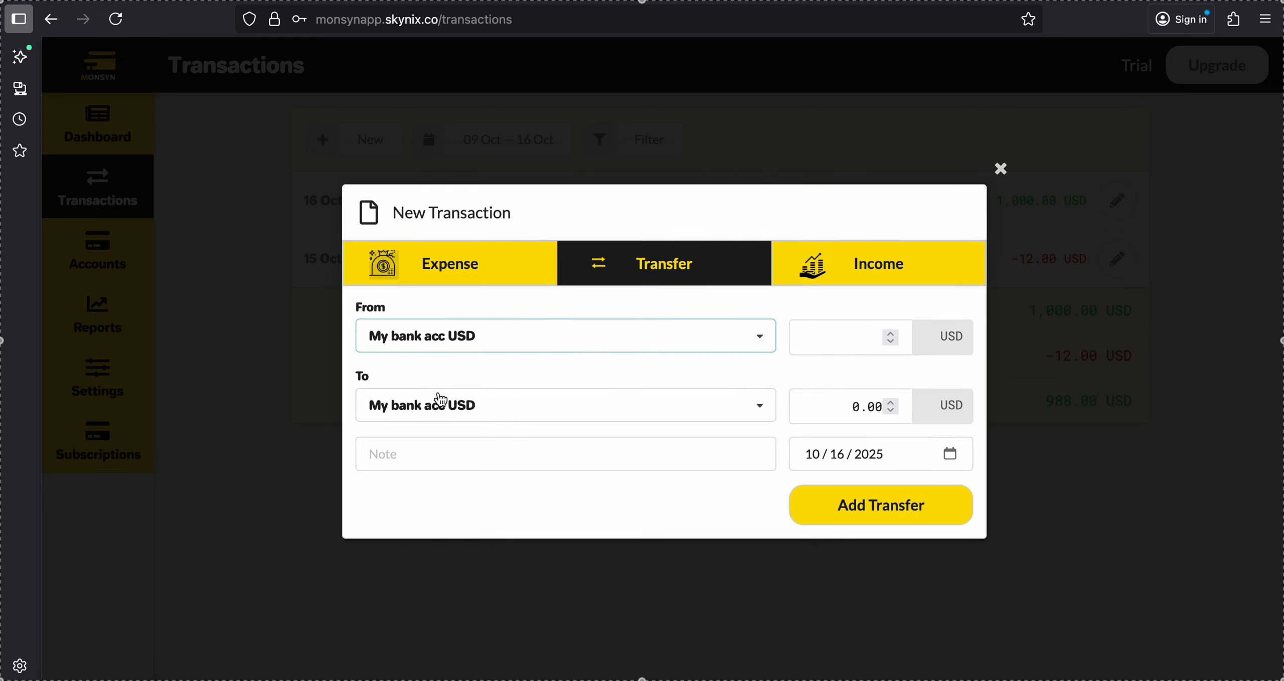
left_click(435, 408)
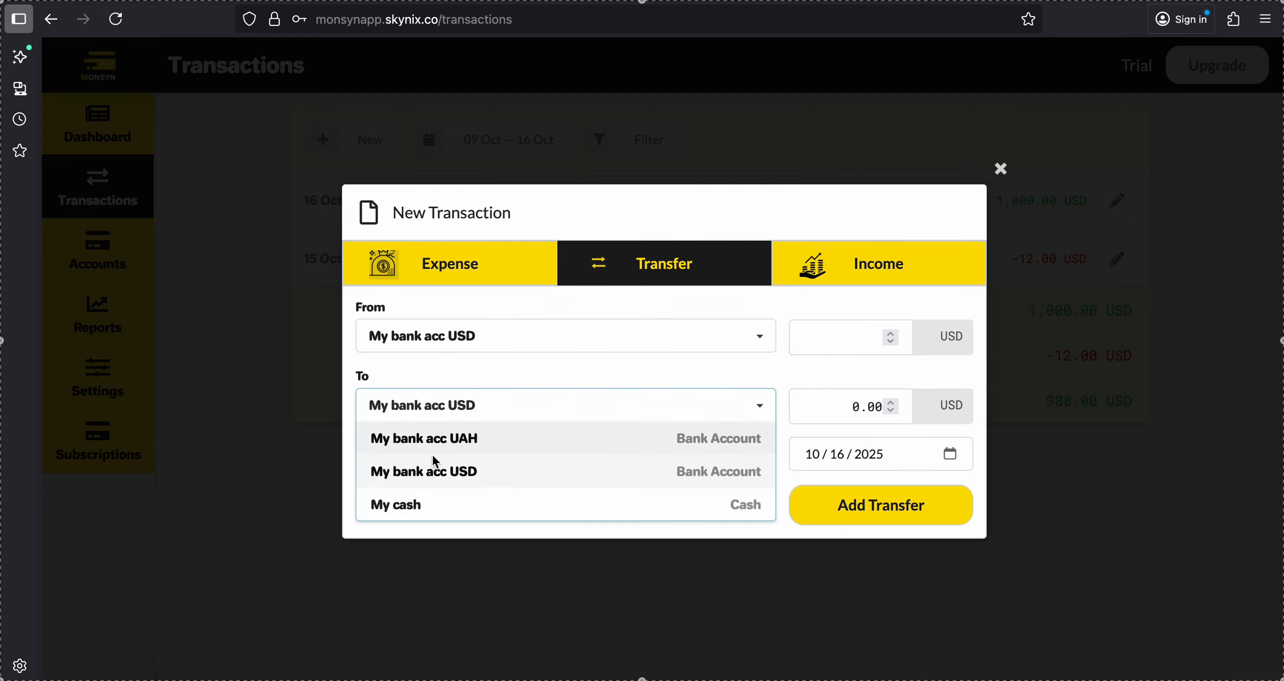
left_click(427, 506)
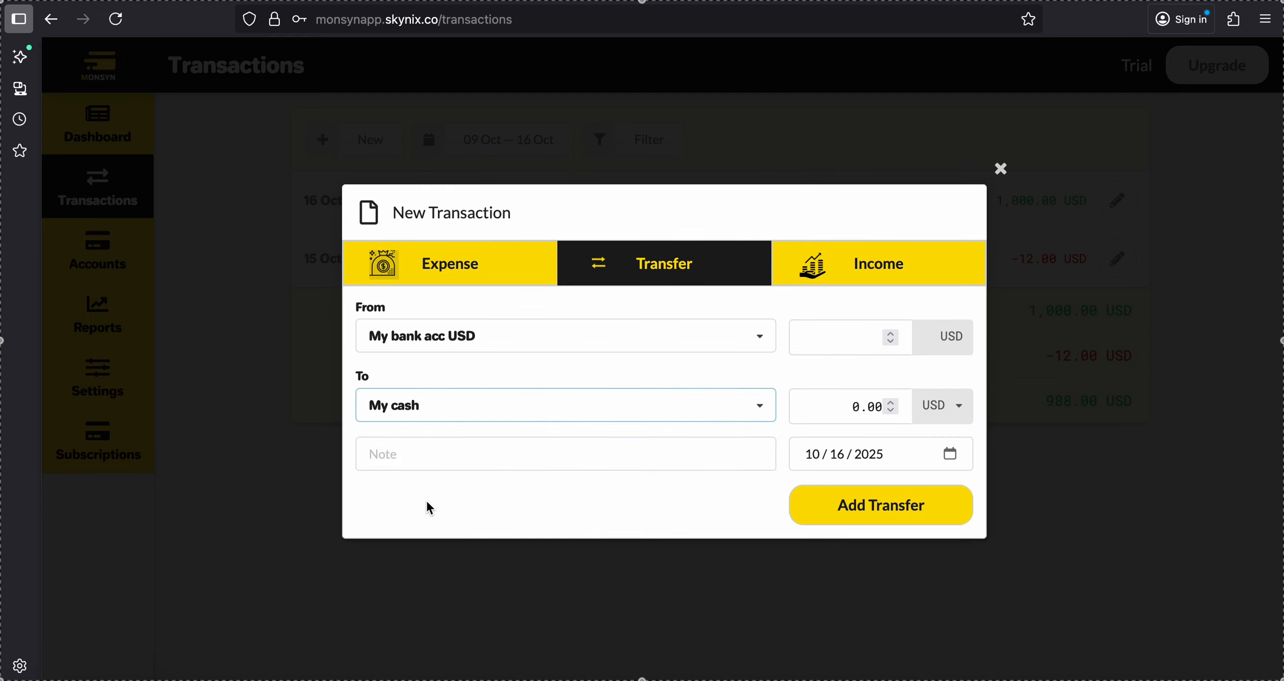
- Set the receiving currency to UAH and the sending amount to 100 USD, and add the transfer
left_click(945, 405)
left_click(947, 475)
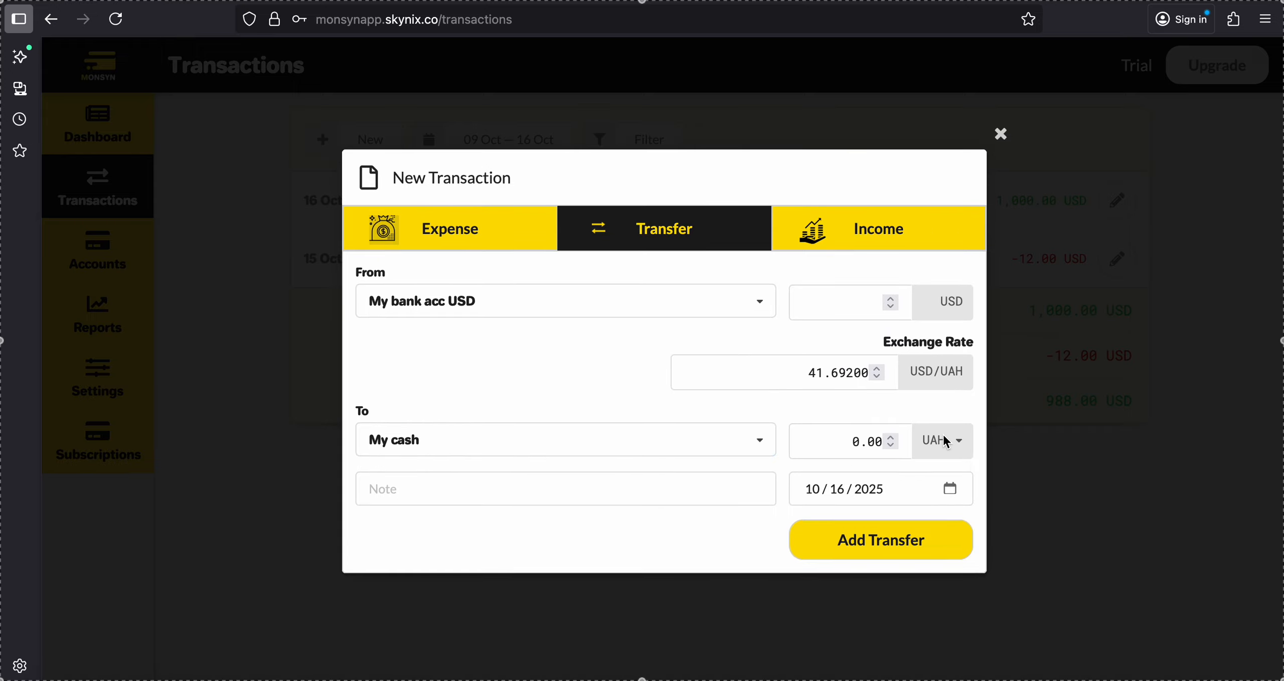
left_click(833, 300)
type("100")
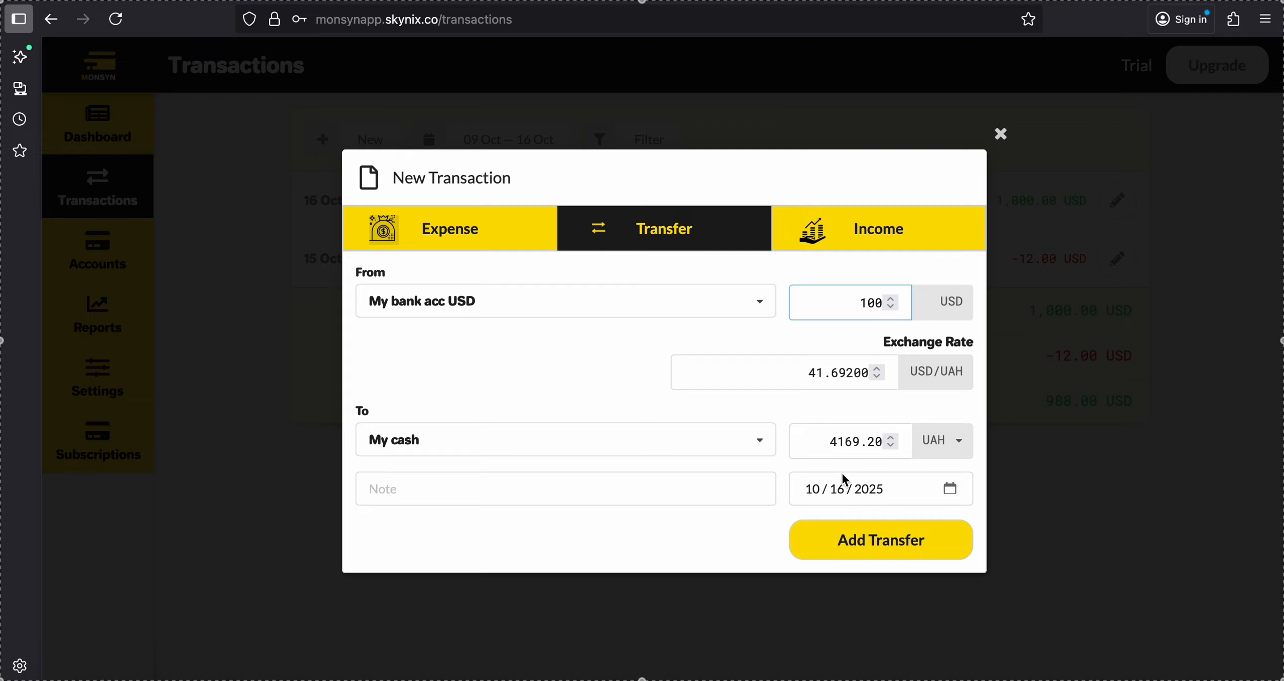
left_click(861, 540)
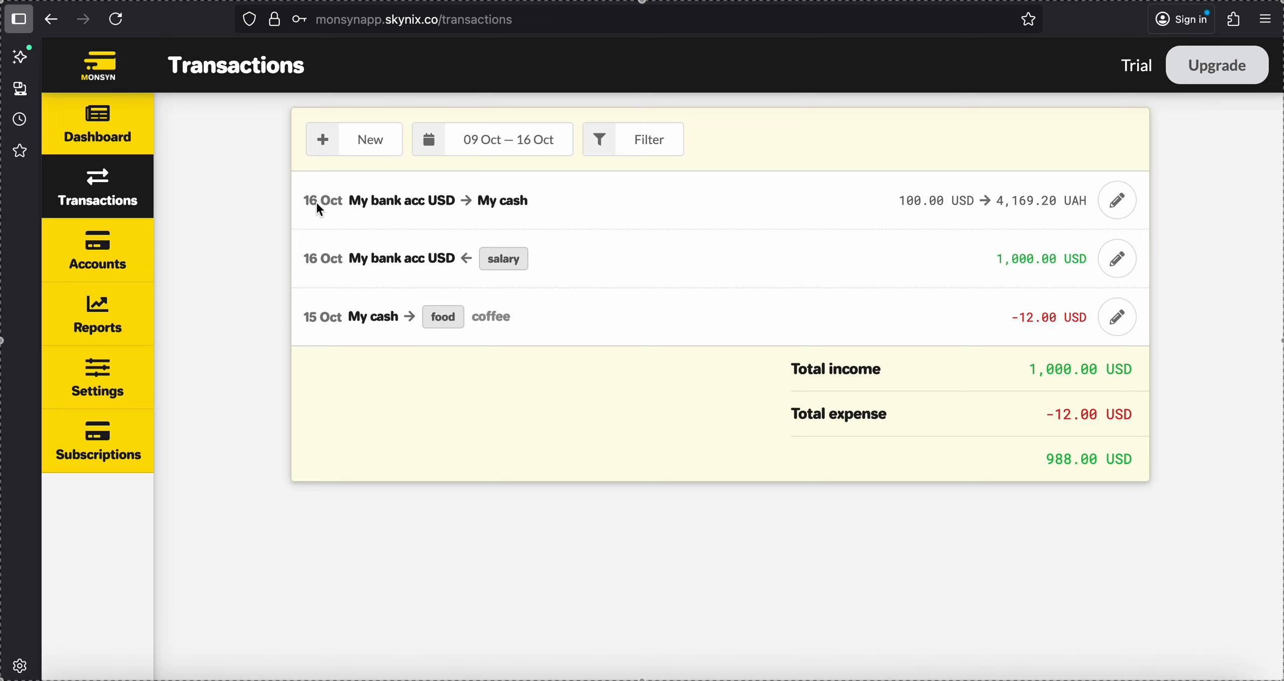
- Check the new transfer's amounts in the transaction list, and review the recent transactions on the Dashboard
left_click_drag(882, 201, 1086, 194)
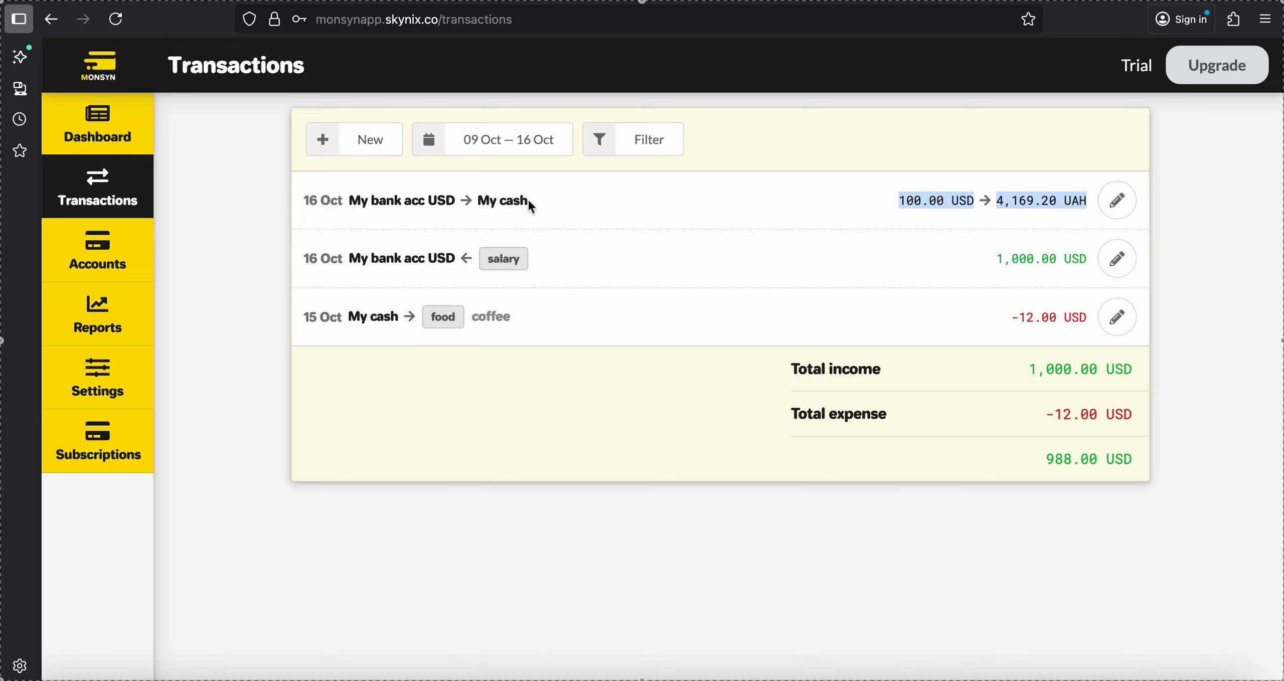
left_click(499, 405)
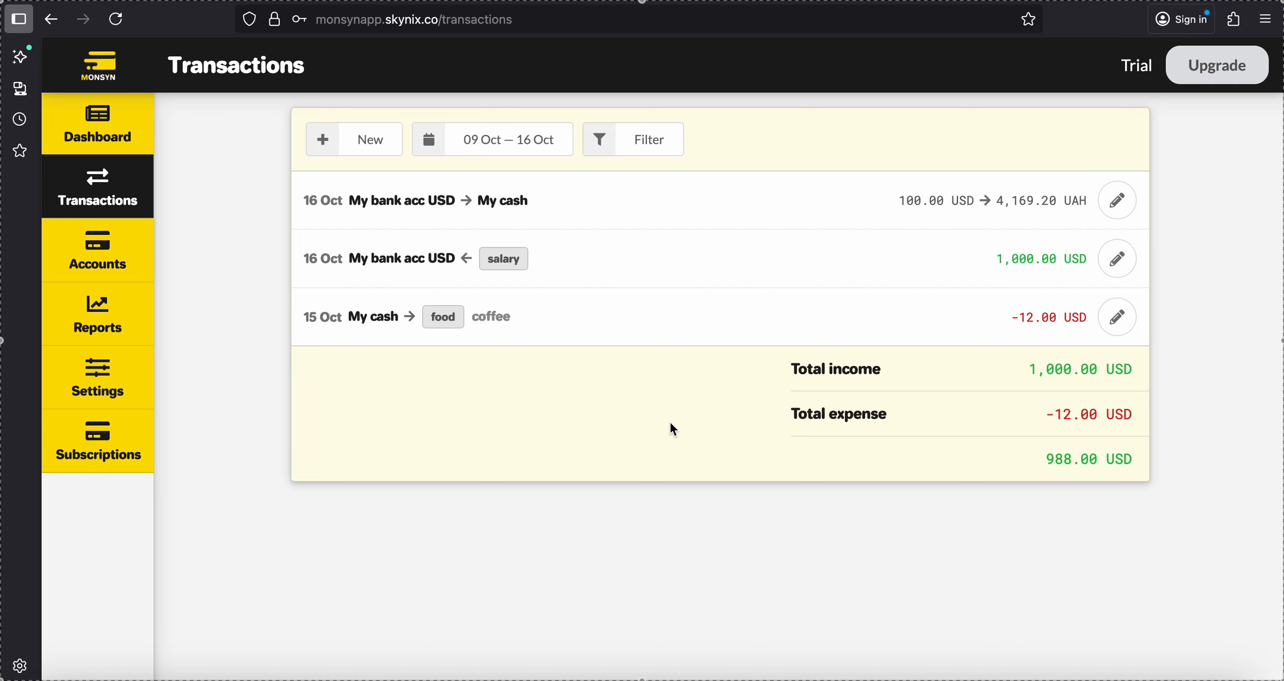
left_click(108, 130)
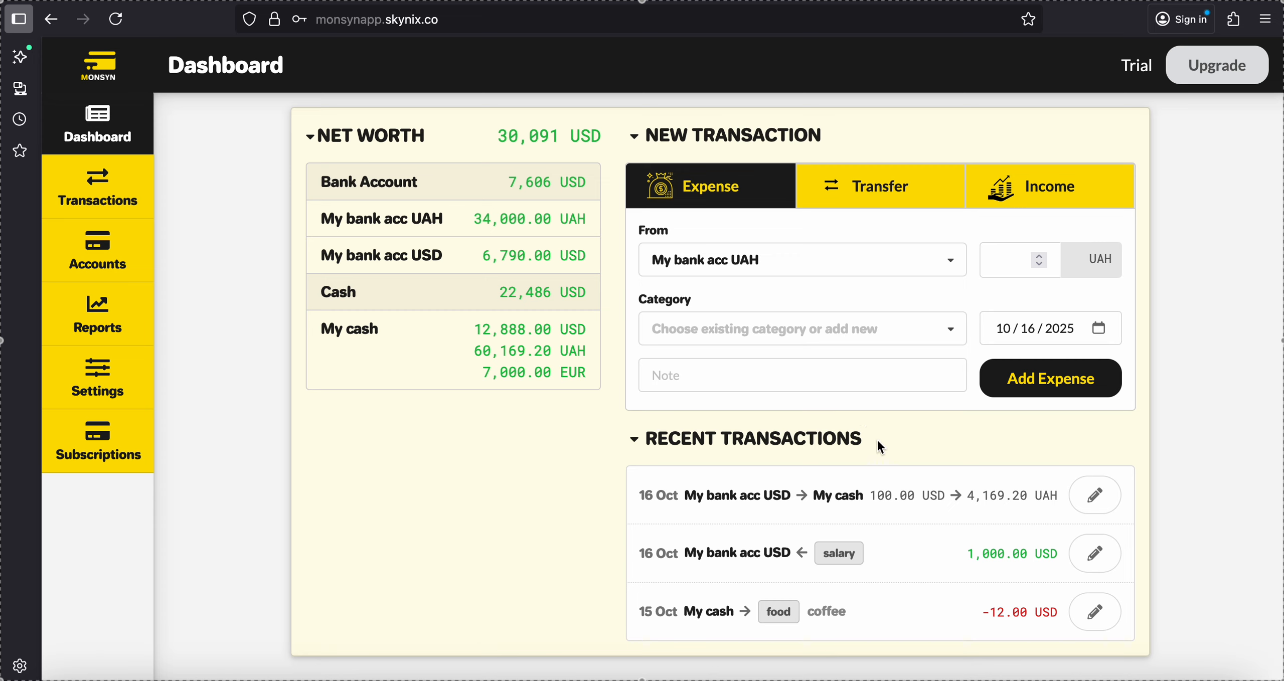
left_click_drag(878, 439, 652, 443)
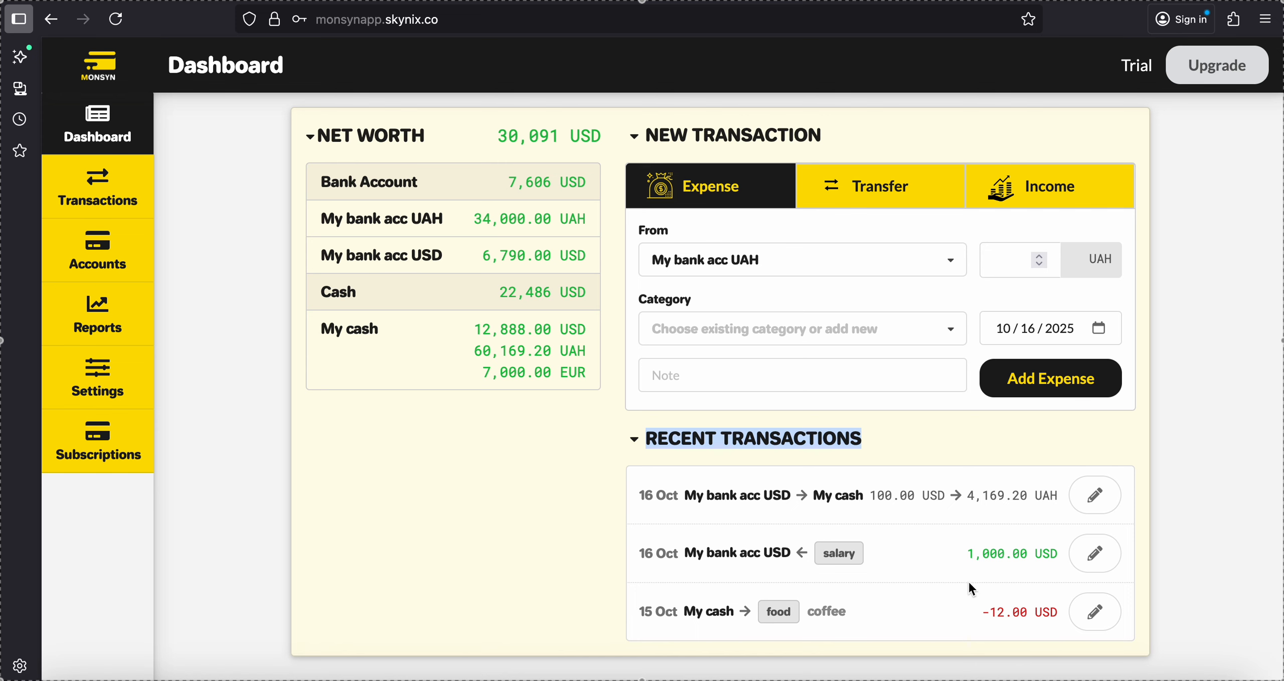
- View the edit form of the My bank acc USD to My cash transfer without saving, and return to the Transactions page
left_click(1096, 497)
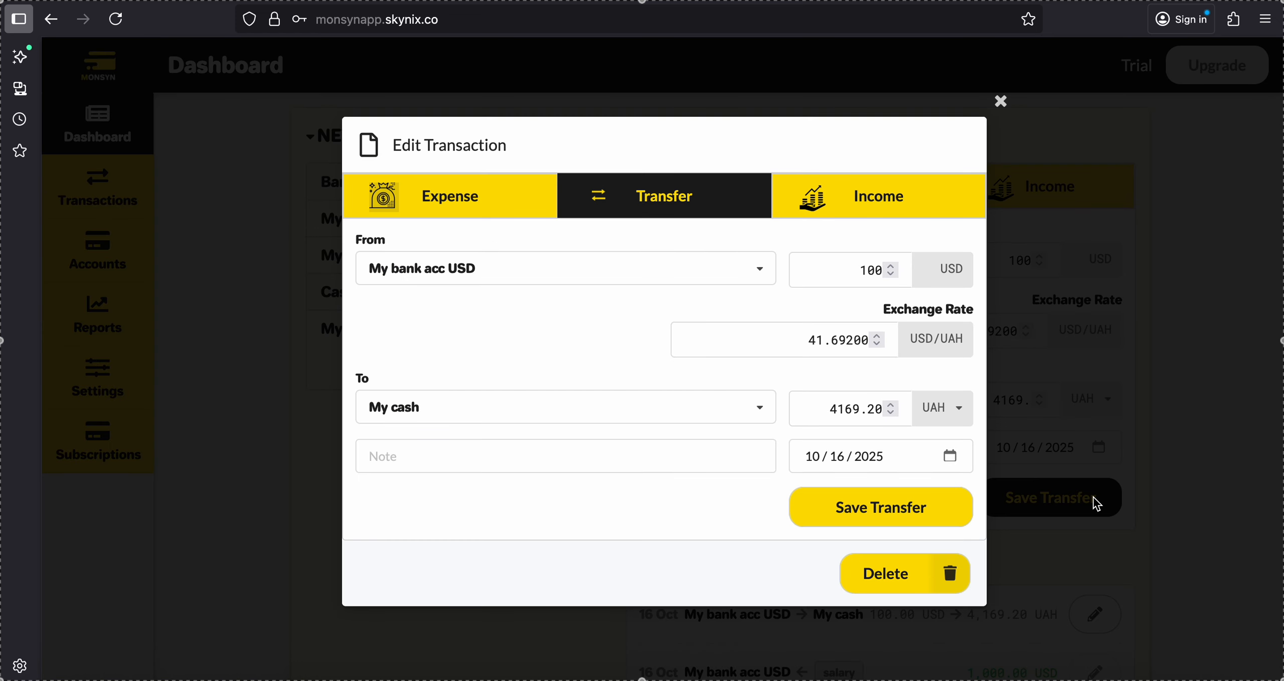
left_click(1001, 103)
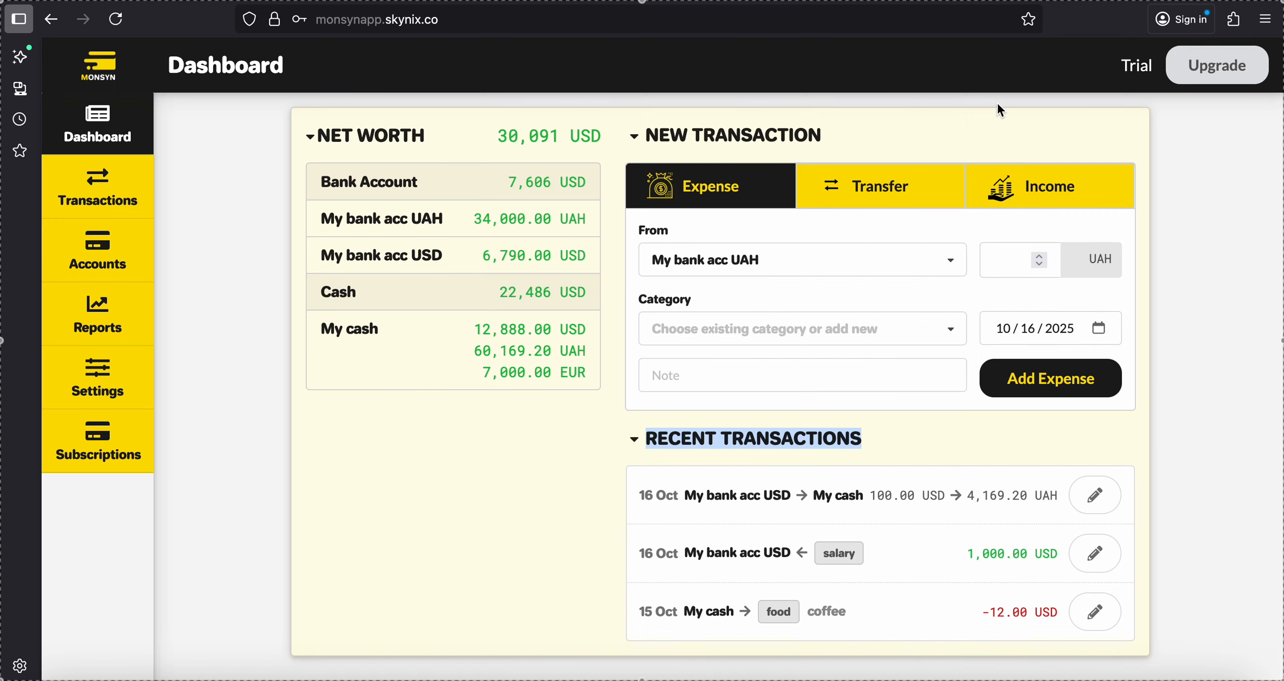
left_click(911, 440)
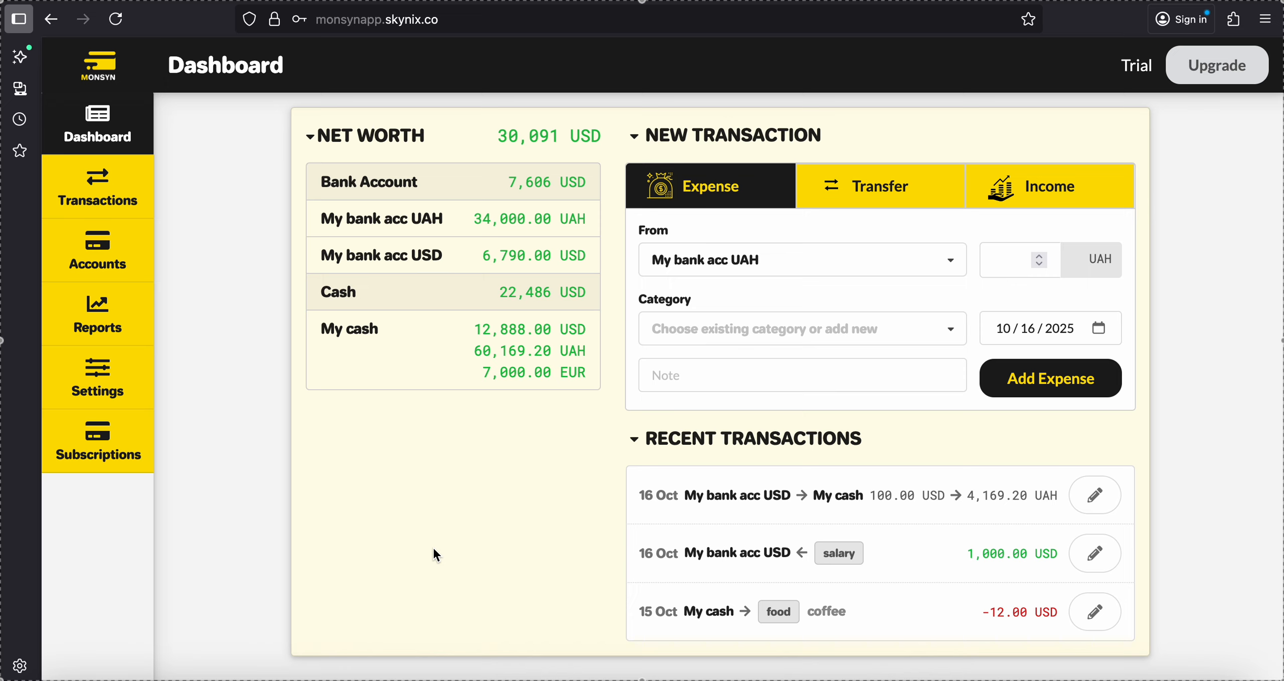
left_click(132, 196)
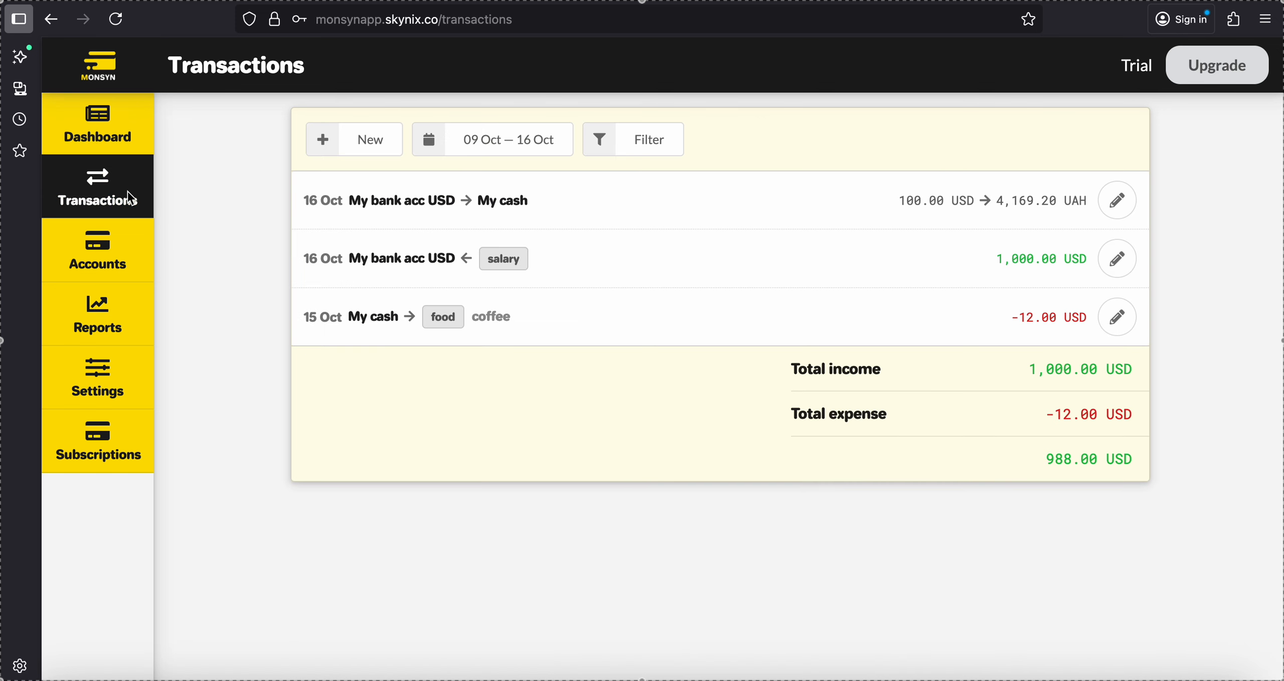